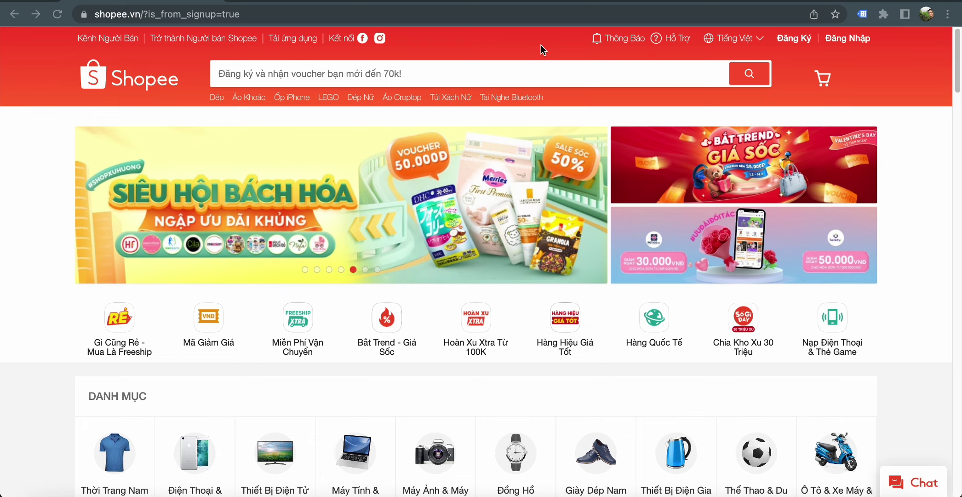
- Sign up for a Shopee account with Google, then open a new browser tab
{"action": "left_click", "coordinate": [790, 45]}
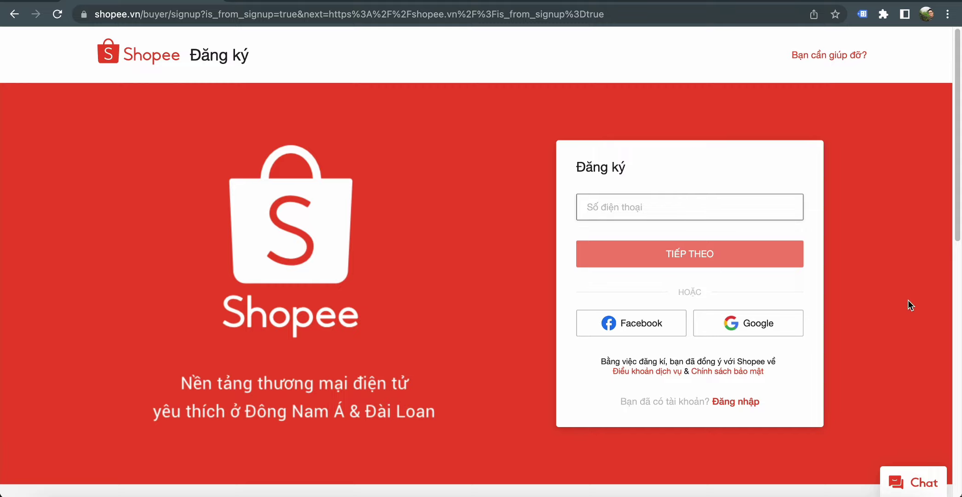
{"action": "left_click", "coordinate": [756, 322]}
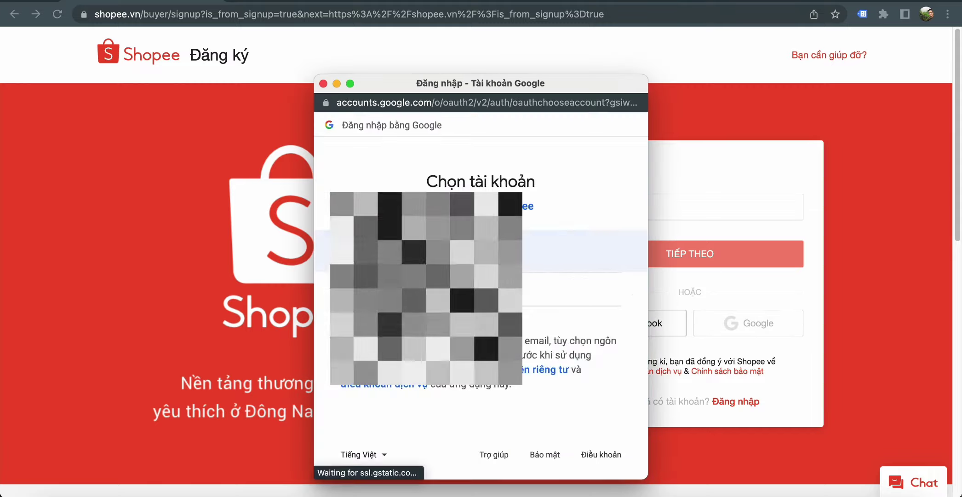
{"action": "left_click", "coordinate": [641, 268]}
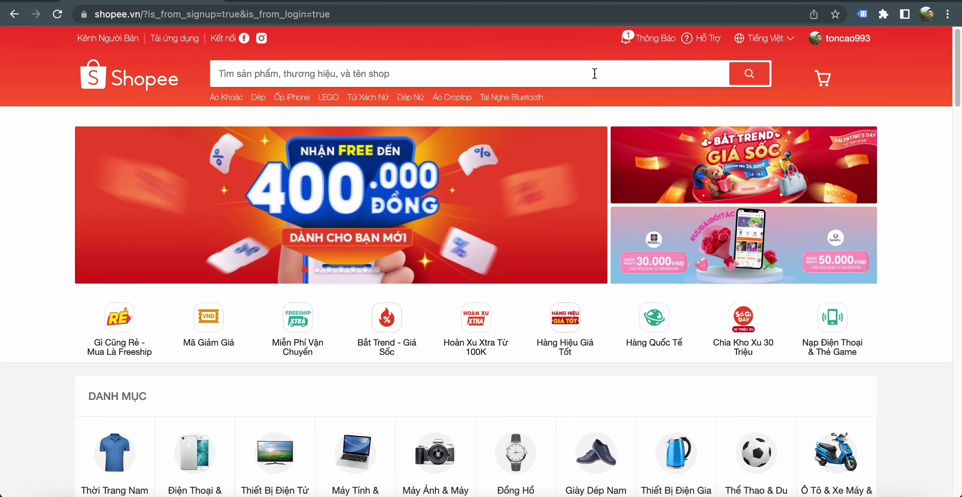
{"action": "mouse_move", "coordinate": [645, 47]}
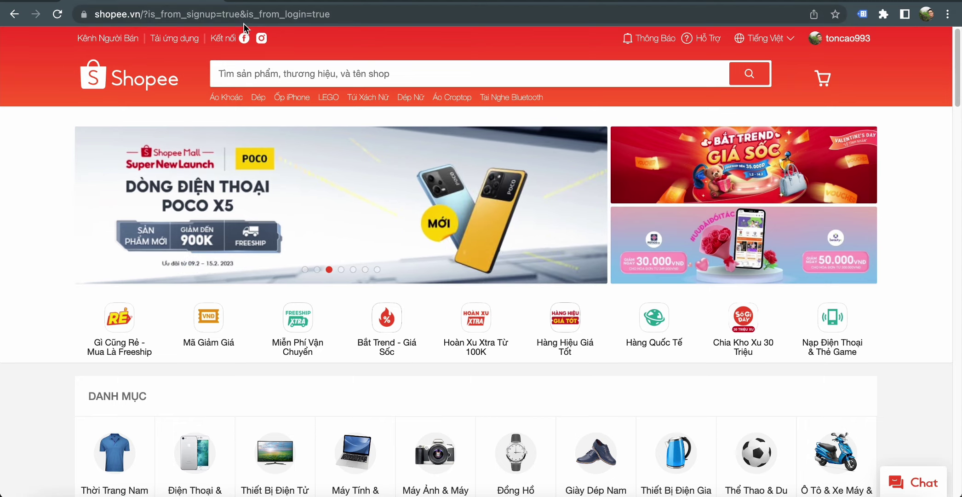
{"action": "left_click", "coordinate": [243, 38]}
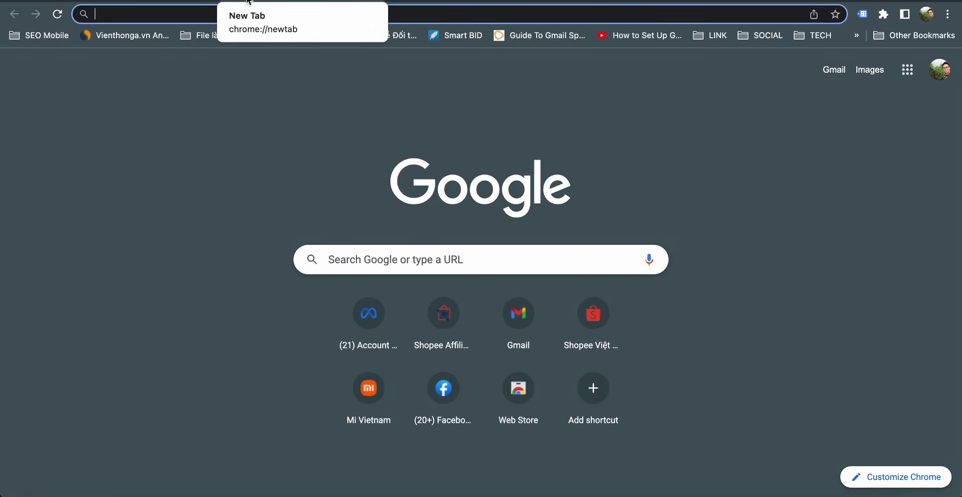
- Go to affiliate.shopee.vn, decline the translation offer, and scroll down to the Step 1 form
{"action": "type", "text": "af"}
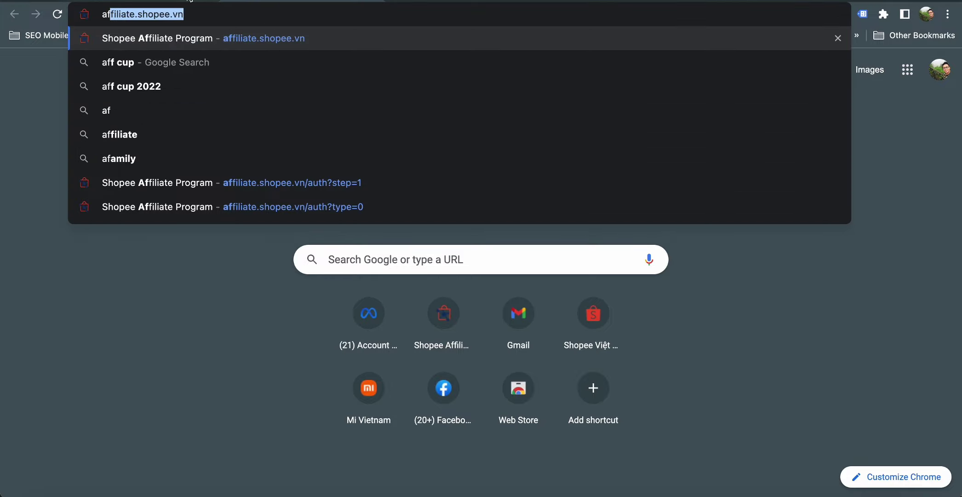
{"action": "left_click", "coordinate": [253, 42]}
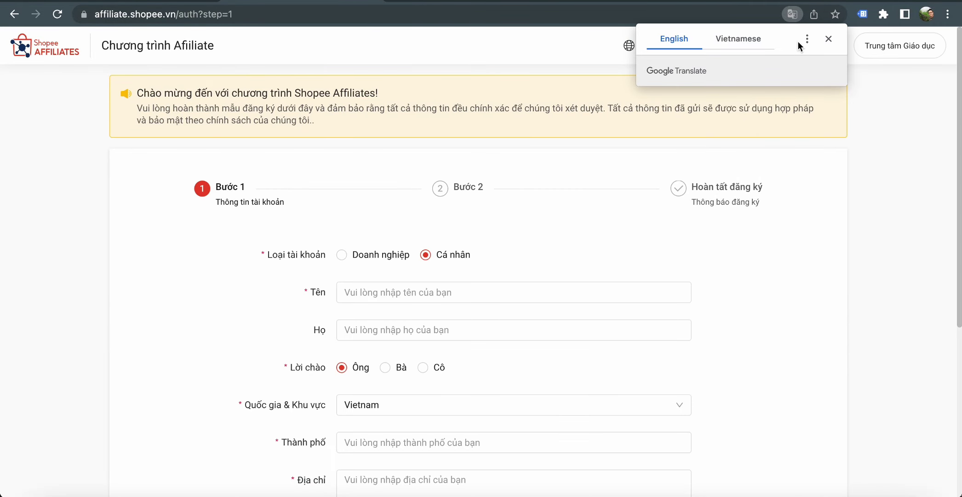
{"action": "left_click", "coordinate": [835, 37]}
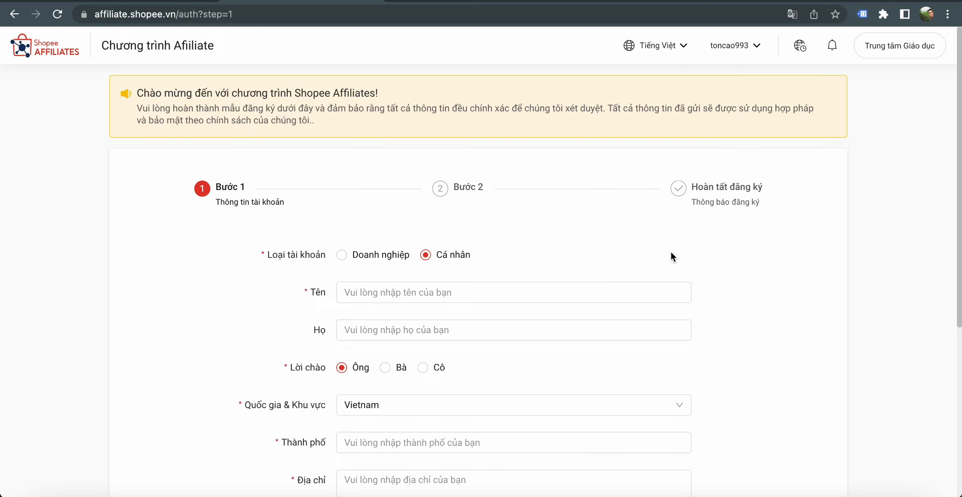
{"action": "scroll", "coordinate": [668, 251], "scroll_direction": "down", "scroll_amount": 2}
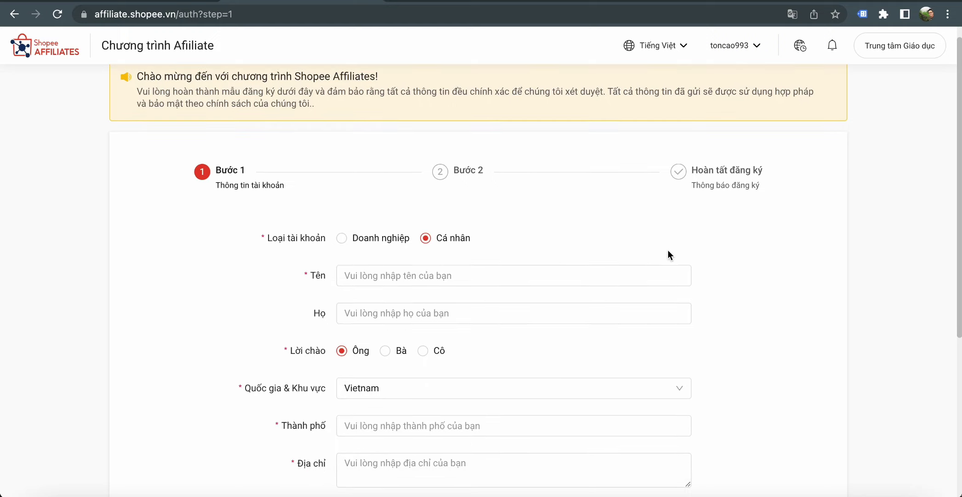
{"action": "scroll", "coordinate": [771, 254], "scroll_direction": "down", "scroll_amount": 2}
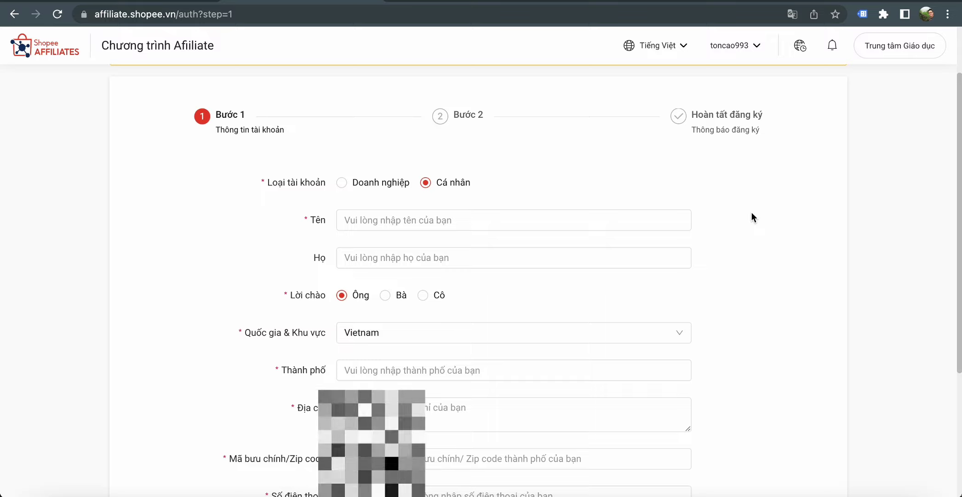
{"action": "scroll", "coordinate": [749, 232], "scroll_direction": "down", "scroll_amount": 2}
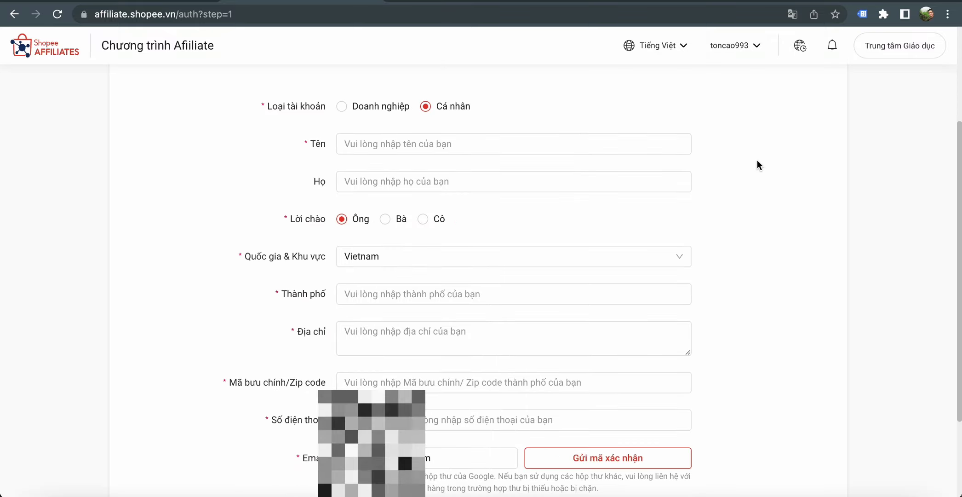
- Enter the first name (Tên) and last name (Họ) in the Step 1 form
{"action": "left_click", "coordinate": [460, 140]}
{"action": "type", "text": "Toan"}
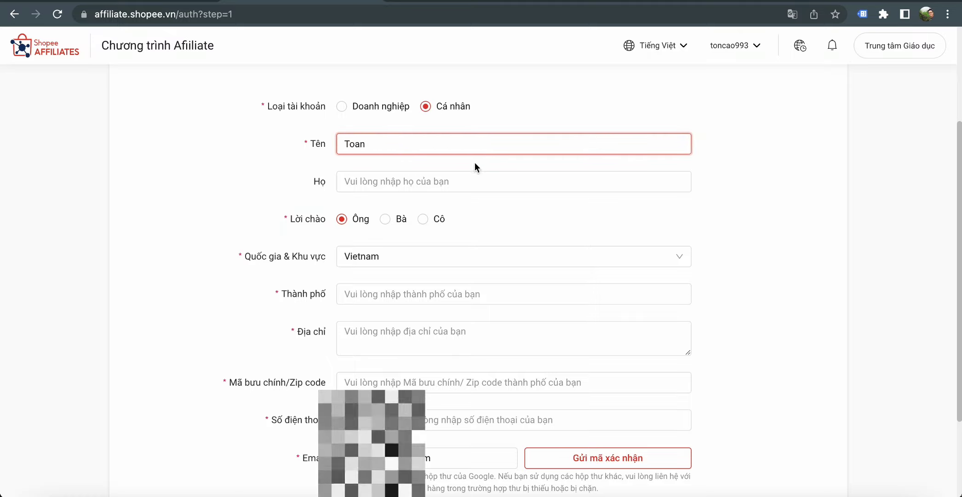
{"action": "left_click", "coordinate": [484, 180]}
{"action": "type", "text": "Cao"}
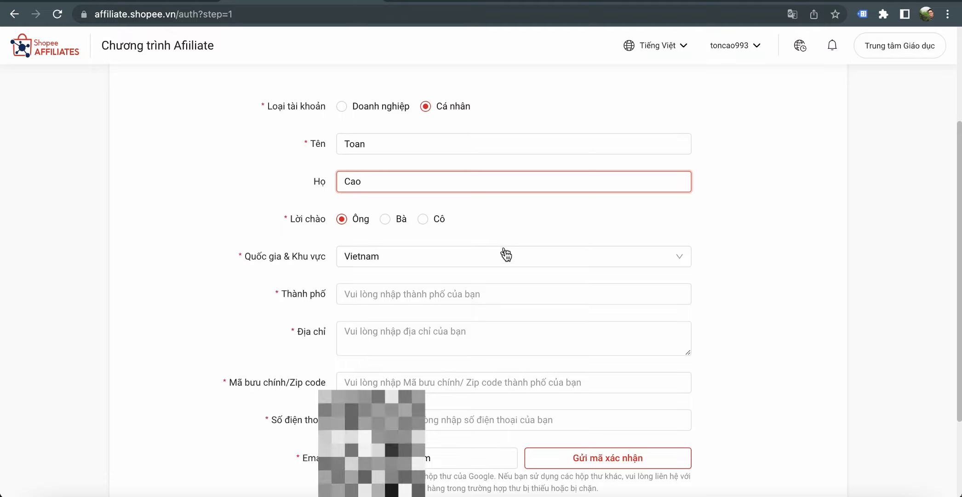
{"action": "scroll", "coordinate": [505, 254], "scroll_direction": "down", "scroll_amount": 1}
- Fill in the city (Thành phố) and street address (Địa chỉ) fields
{"action": "left_click", "coordinate": [559, 271]}
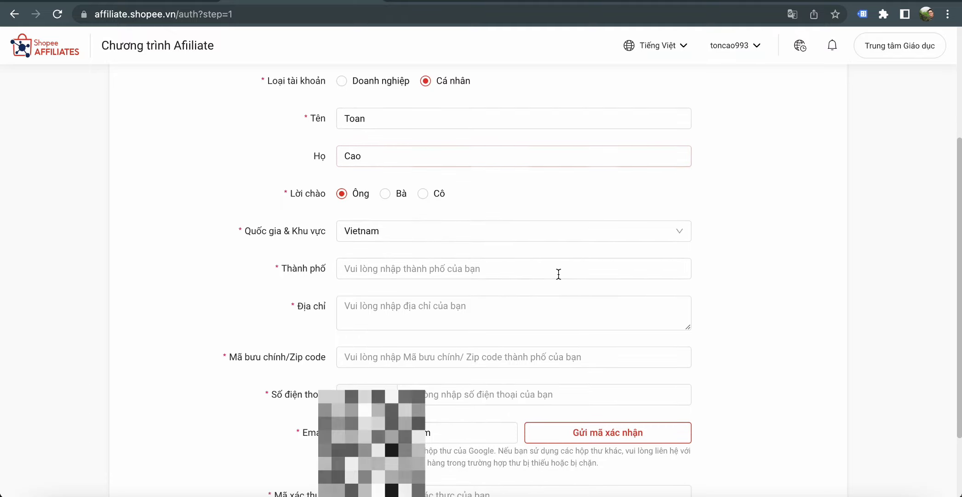
{"action": "type", "text": "Ho Chi Minh"}
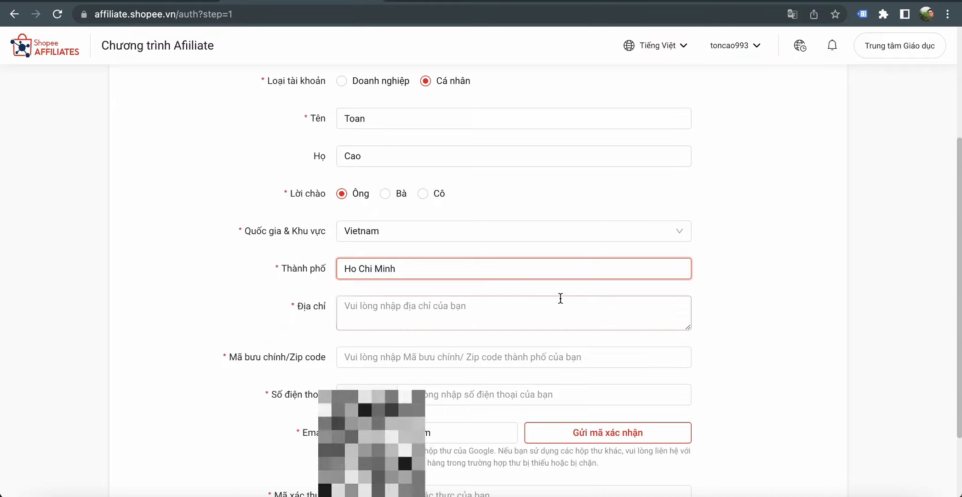
{"action": "left_click", "coordinate": [561, 298]}
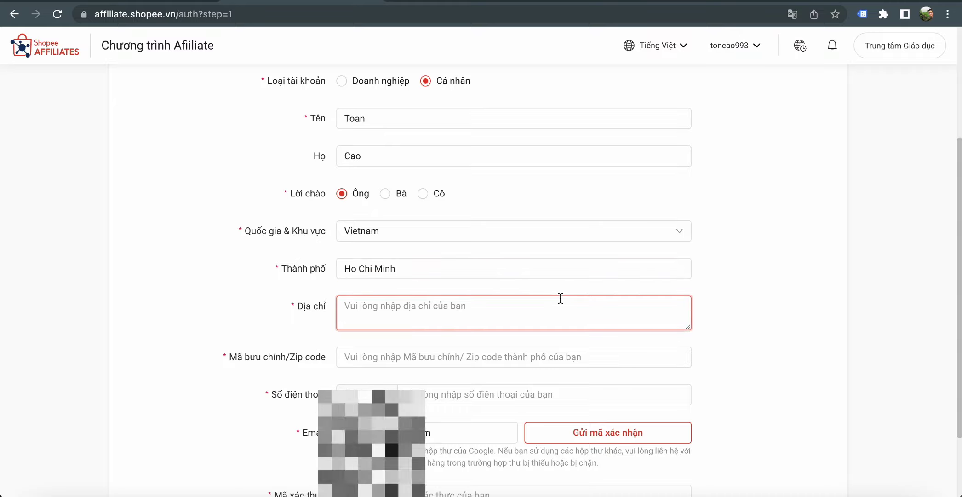
{"action": "type", "text": "CHUNG"}
{"action": "key", "text": "BackSpace"}
{"action": "key", "text": "BackSpace"}
{"action": "key", "text": "BackSpace"}
{"action": "key", "text": "BackSpace"}
{"action": "key", "text": "BackSpace"}
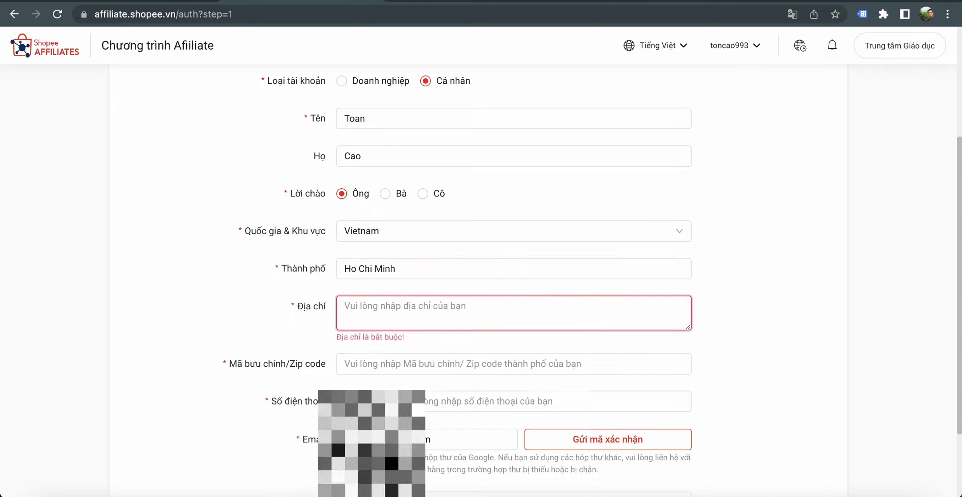
{"action": "type", "text": "Chung Cu"}
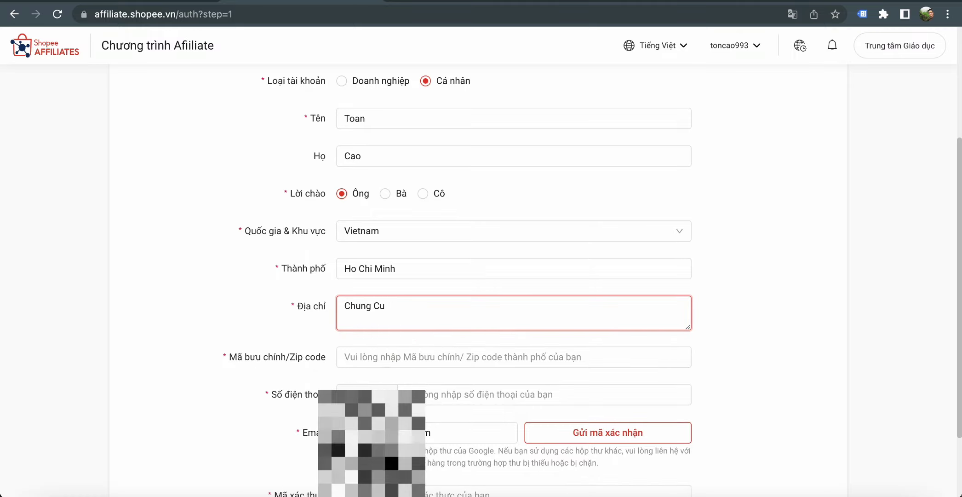
{"action": "scroll", "coordinate": [575, 273], "scroll_direction": "down", "scroll_amount": 1}
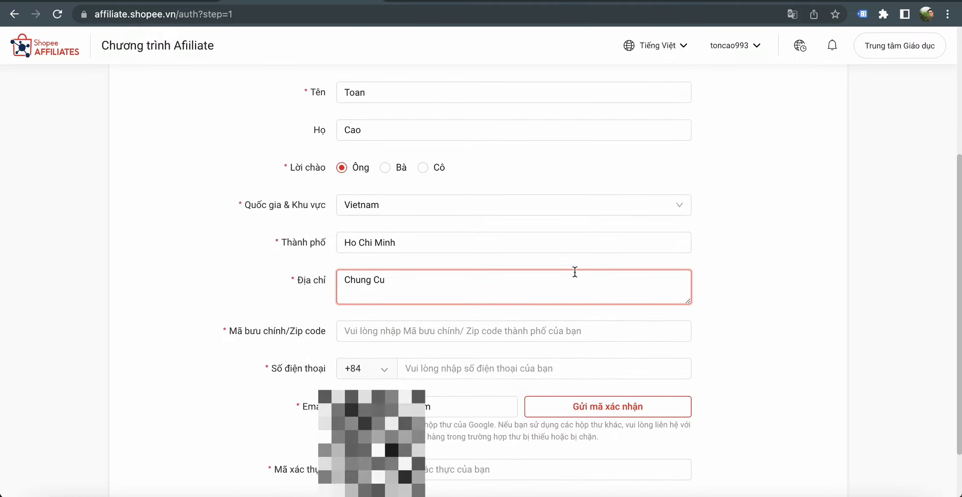
{"action": "scroll", "coordinate": [574, 266], "scroll_direction": "down", "scroll_amount": 1}
{"action": "type", "text": "g Cu"}
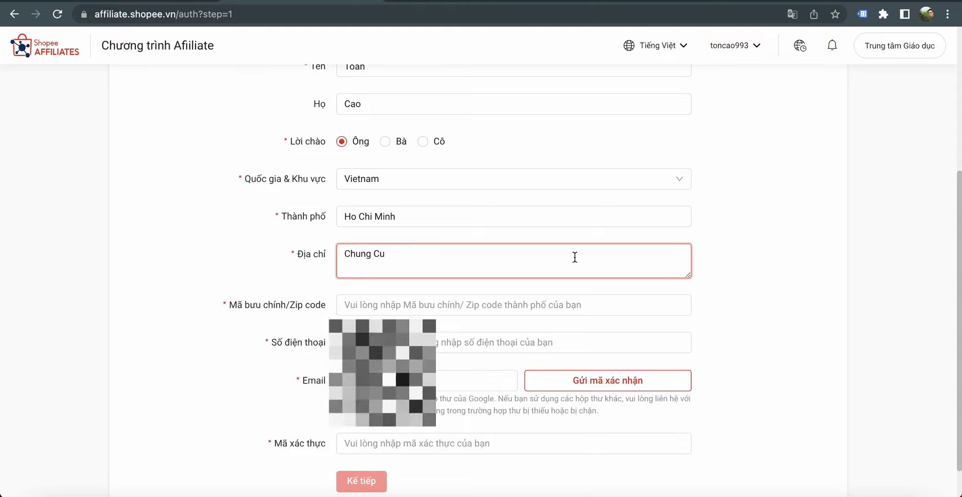
{"action": "type", "text": " Pega"}
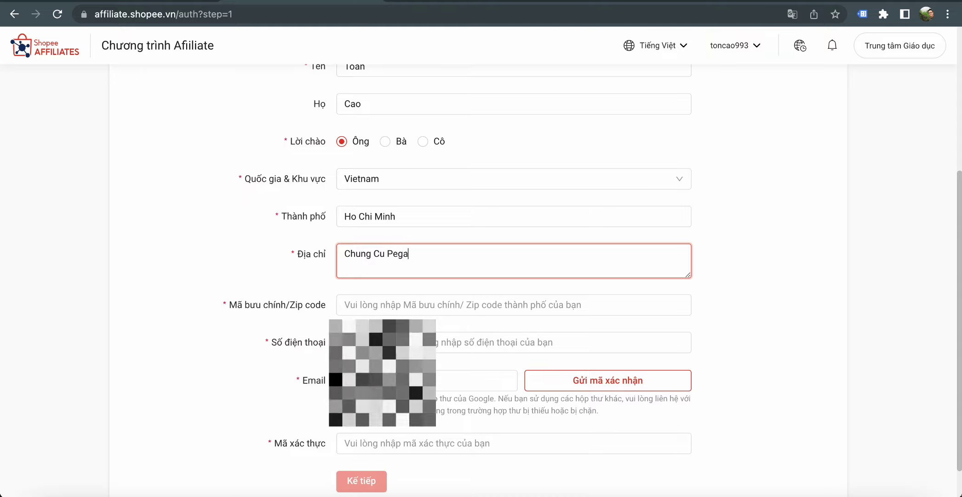
{"action": "type", "text": "suite"}
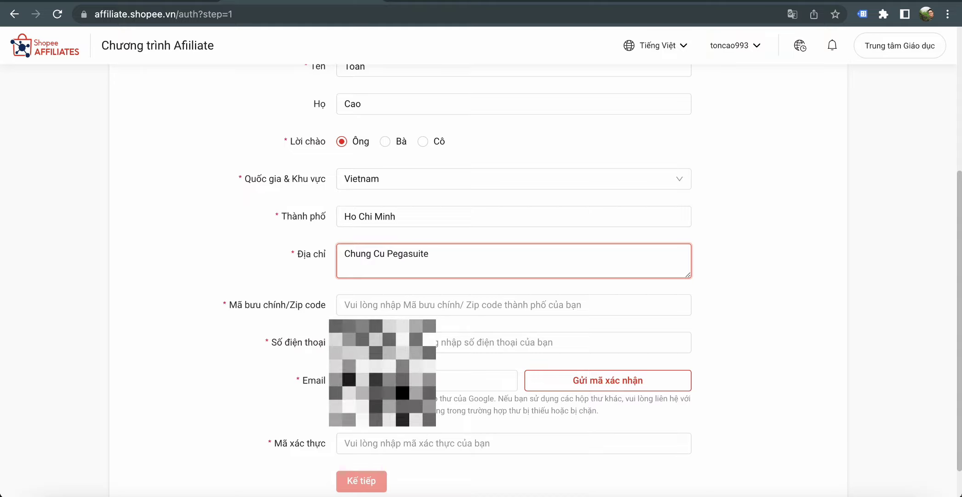
{"action": "scroll", "coordinate": [575, 254], "scroll_direction": "down", "scroll_amount": 1}
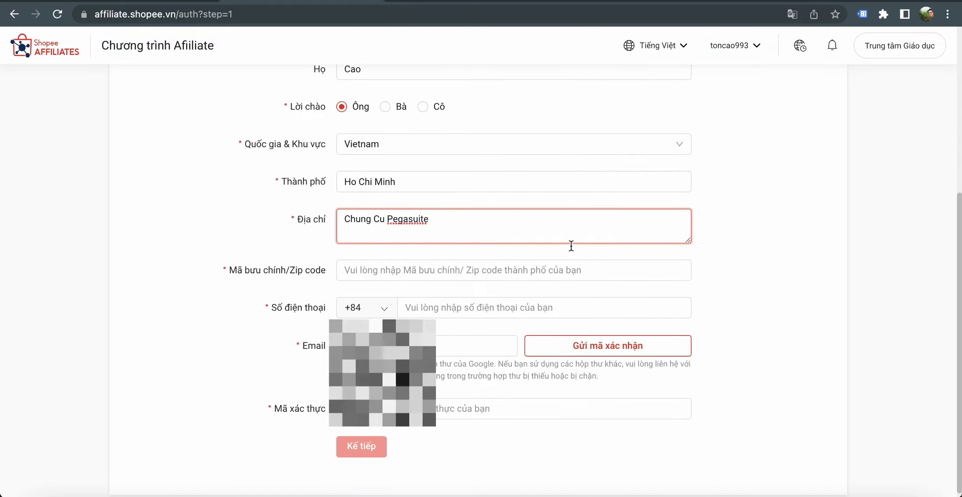
- Enter the zip code in the Mã bưu chính field
{"action": "left_click", "coordinate": [575, 266]}
{"action": "type", "text": "700000"}
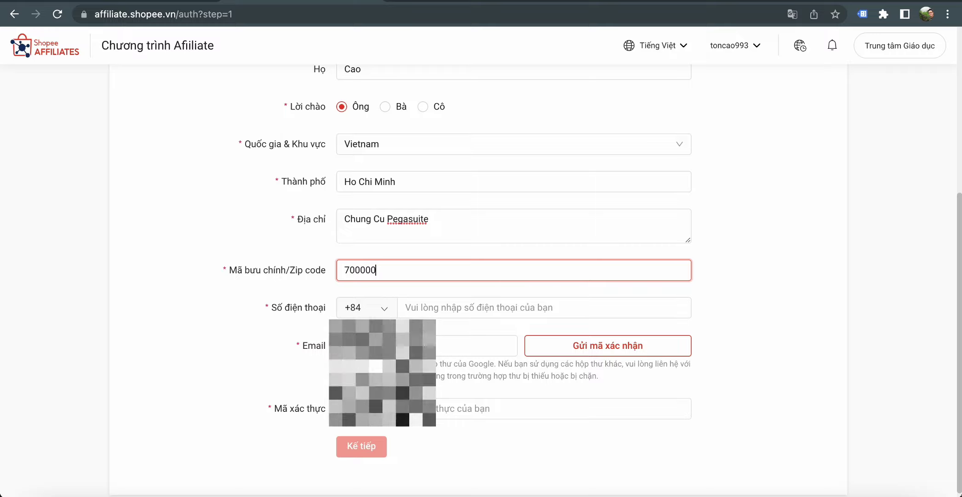
{"action": "left_click", "coordinate": [774, 202]}
{"action": "left_click", "coordinate": [297, 271]}
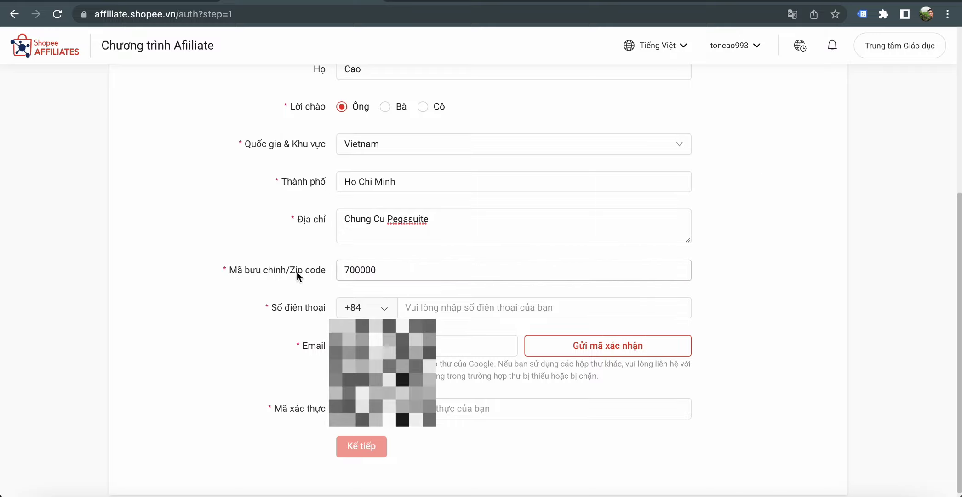
{"action": "left_click", "coordinate": [808, 272]}
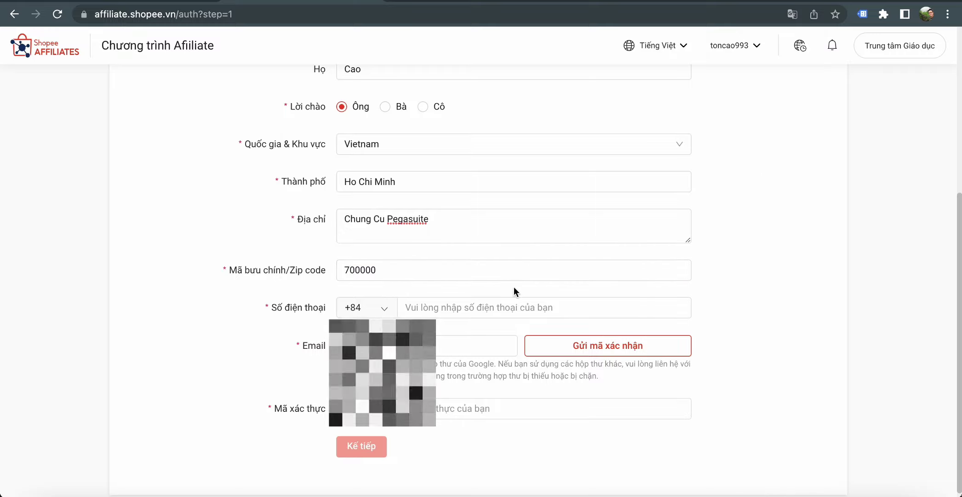
{"action": "left_click", "coordinate": [381, 275]}
{"action": "scroll", "coordinate": [414, 275], "scroll_direction": "down", "scroll_amount": 1}
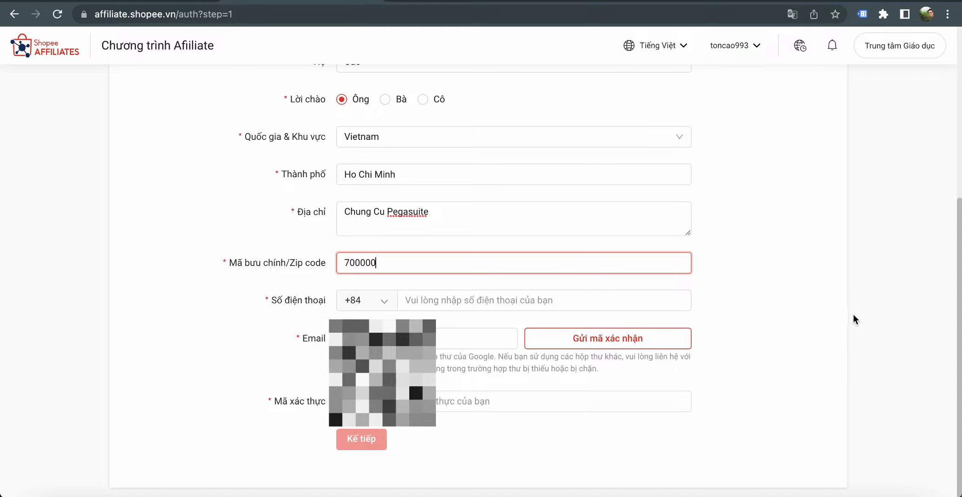
- Enter the phone number and request an email verification code (Gửi mã xác nhận)
{"action": "left_click", "coordinate": [595, 301]}
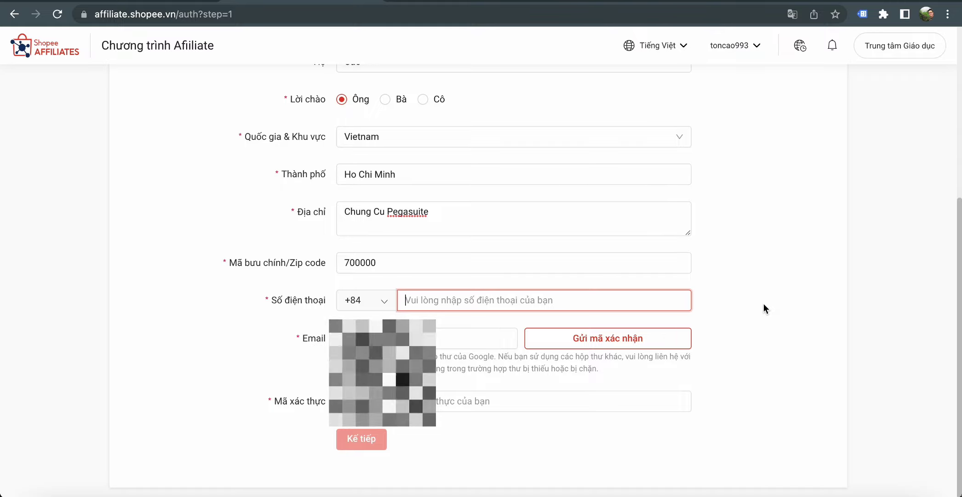
{"action": "type", "text": "09"}
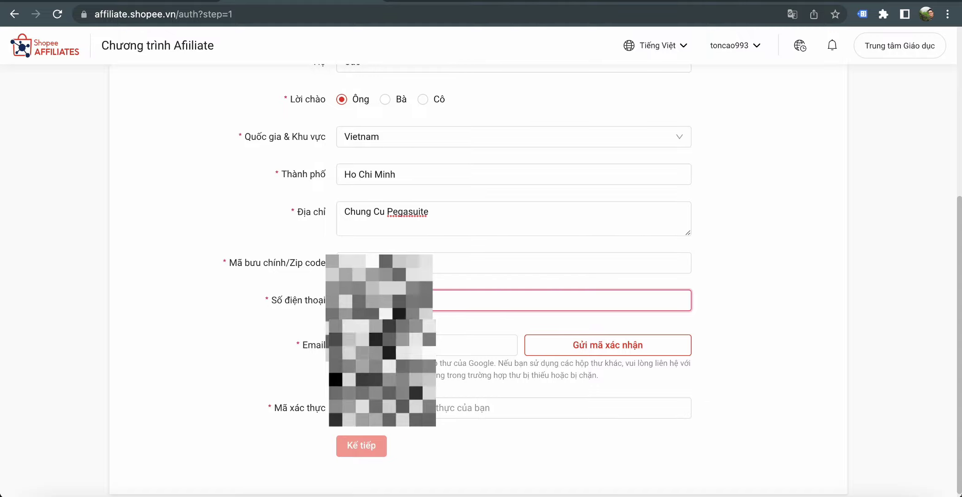
{"action": "type", "text": "733"}
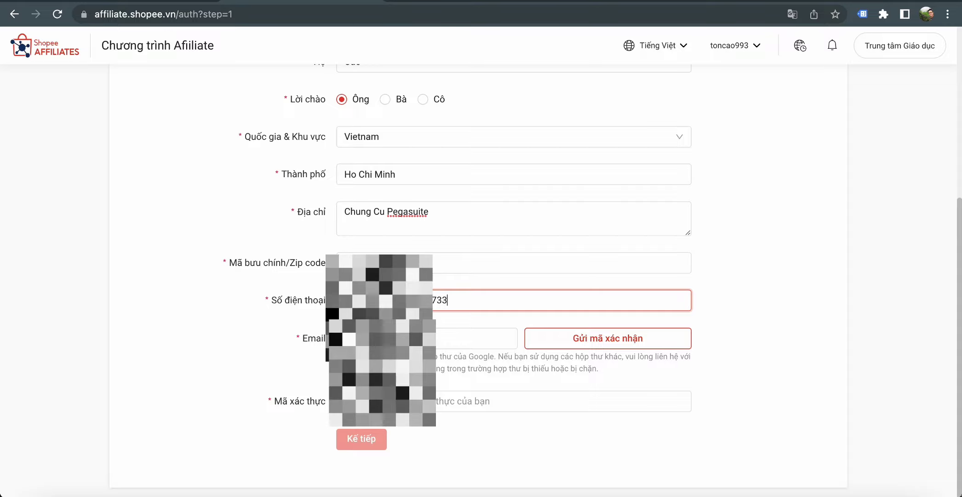
{"action": "type", "text": "23"}
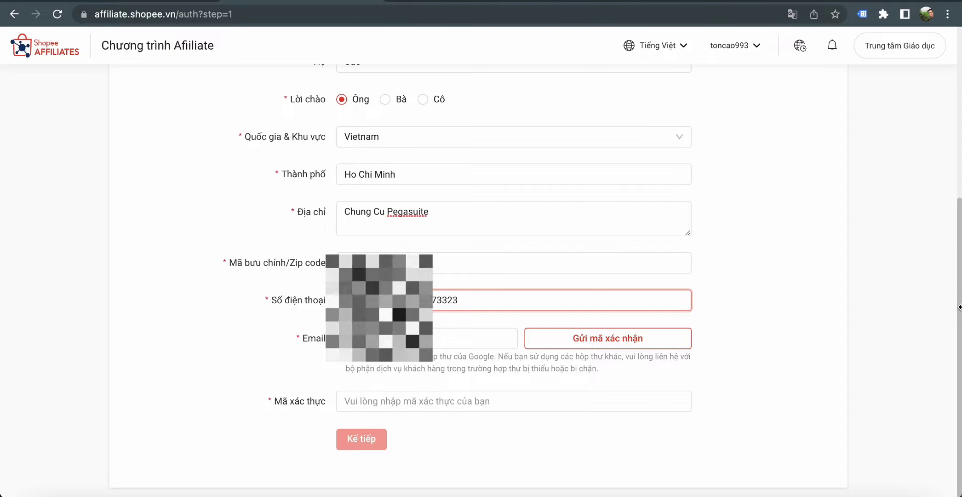
{"action": "left_click", "coordinate": [831, 318]}
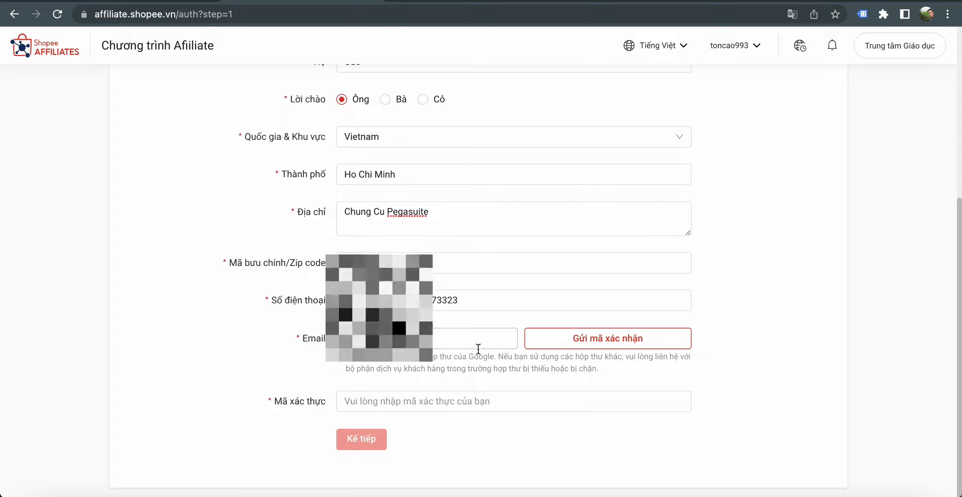
{"action": "left_click", "coordinate": [570, 344]}
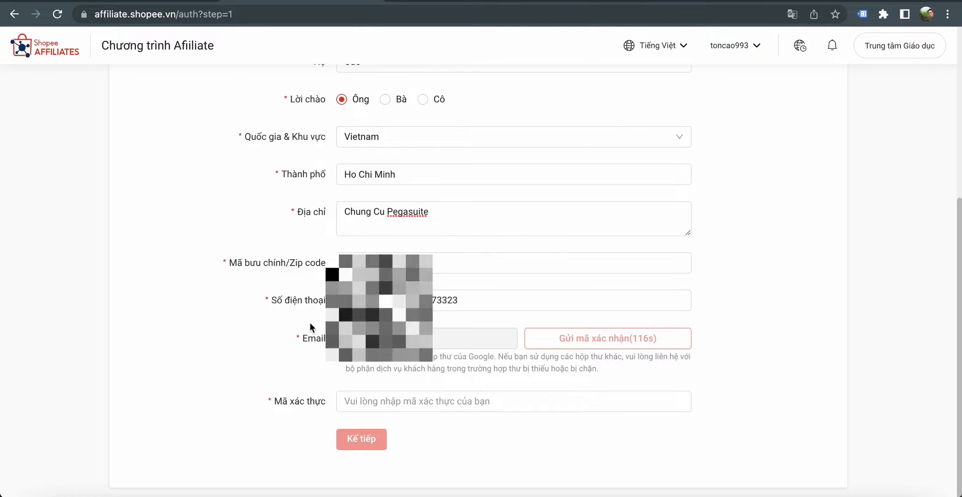
- Open Gmail in a new tab and open the Shopee Affiliate verification email
{"action": "left_click", "coordinate": [399, 2]}
{"action": "type", "text": "gmail.com"}
{"action": "key", "text": "Return"}
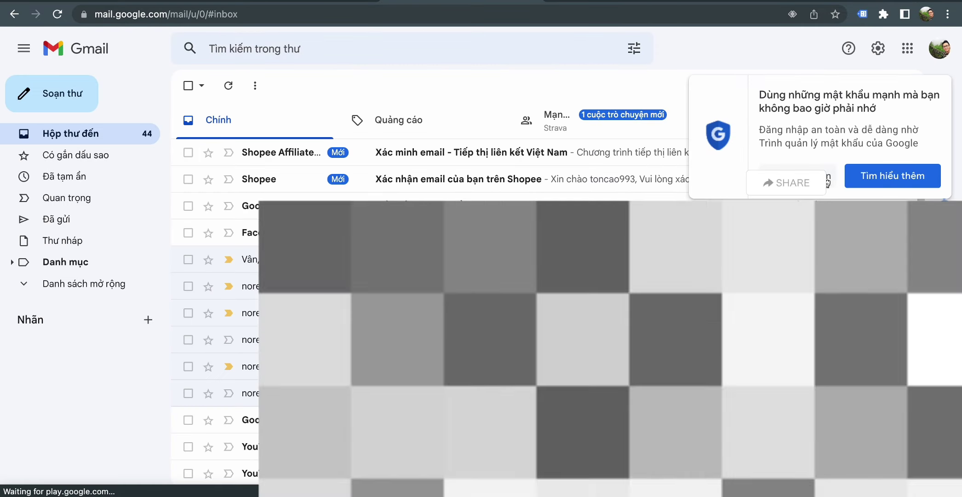
{"action": "left_click", "coordinate": [827, 180]}
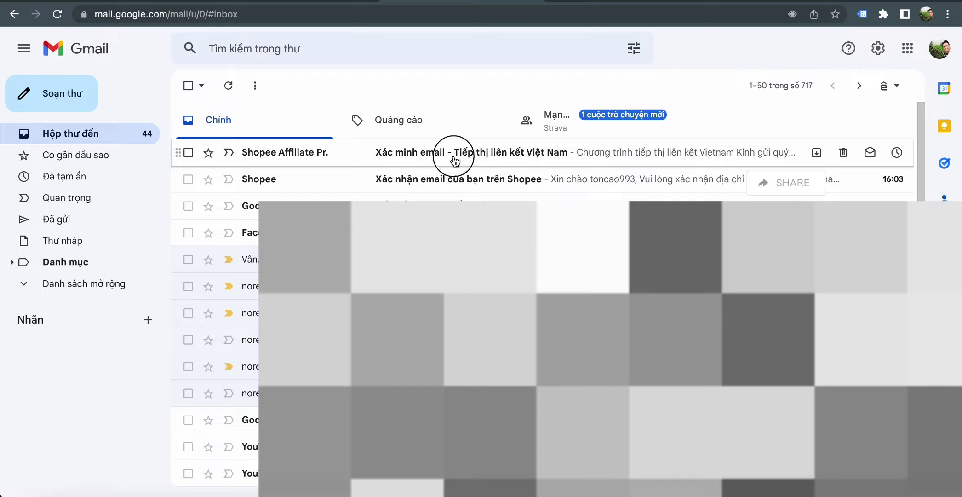
{"action": "left_click", "coordinate": [455, 161]}
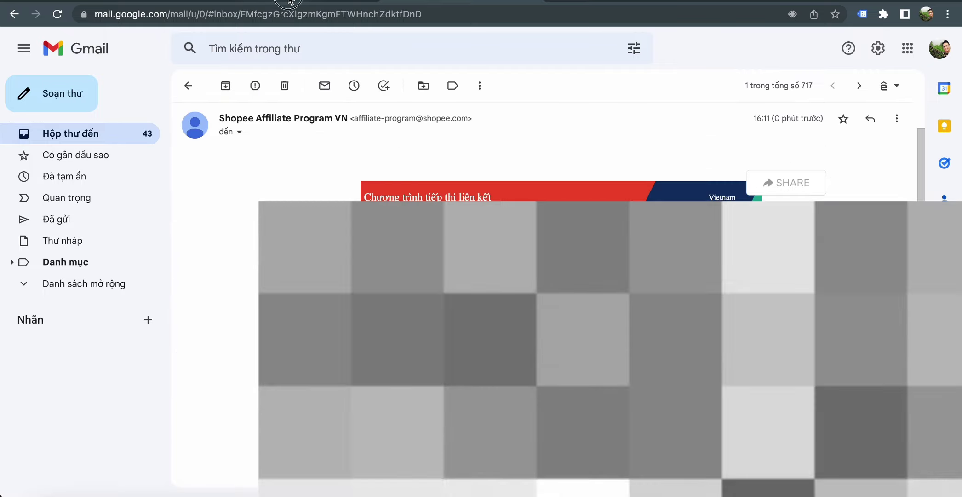
- Paste the verification code into Mã xác thực and submit Step 1 with Kế tiếp
{"action": "left_click", "coordinate": [289, 2]}
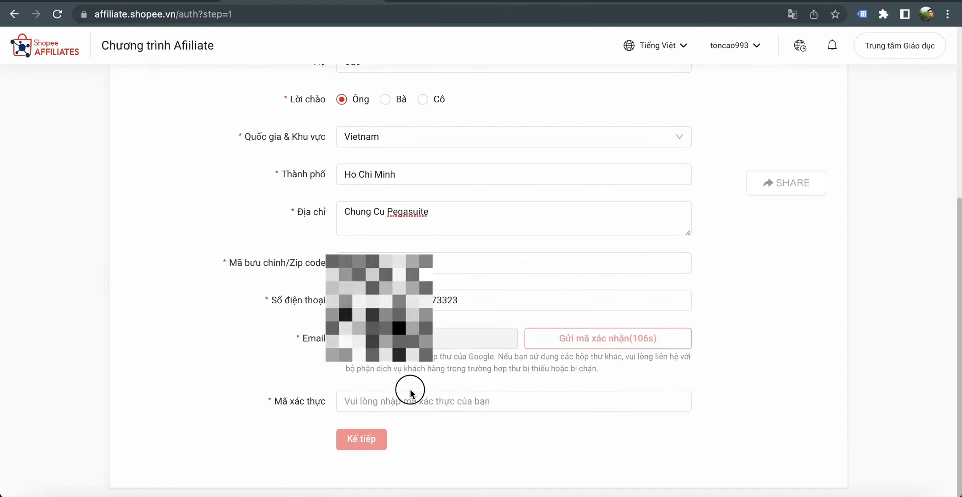
{"action": "left_click", "coordinate": [422, 407]}
{"action": "key", "text": "super+v"}
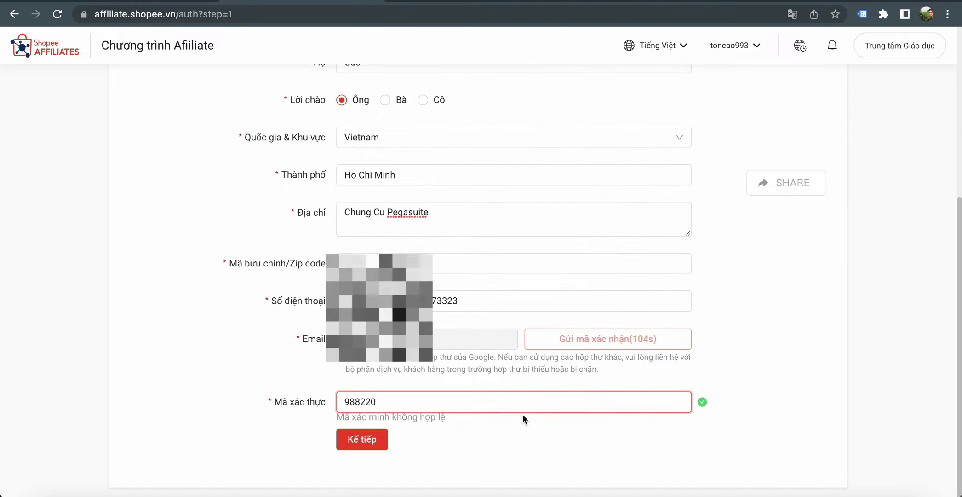
{"action": "left_click", "coordinate": [375, 446]}
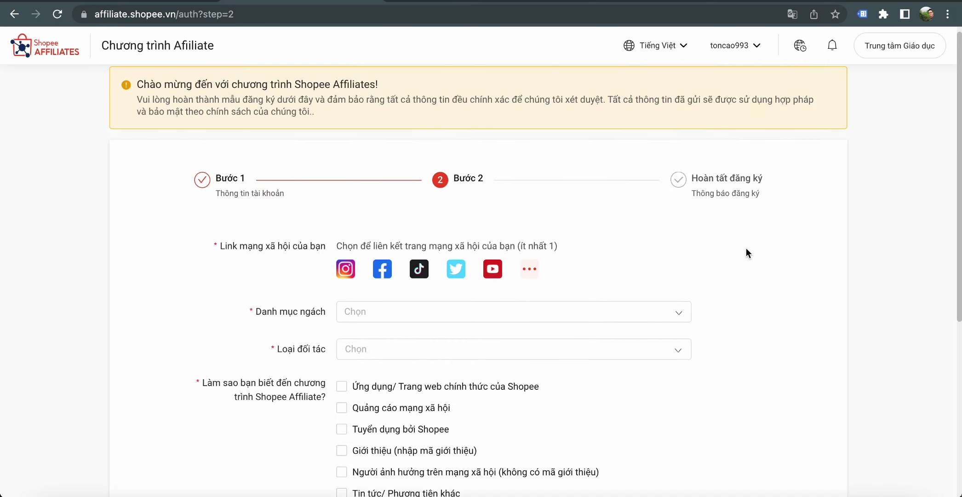
{"action": "scroll", "coordinate": [750, 248], "scroll_direction": "down", "scroll_amount": 1}
{"action": "scroll", "coordinate": [598, 220], "scroll_direction": "down", "scroll_amount": 1}
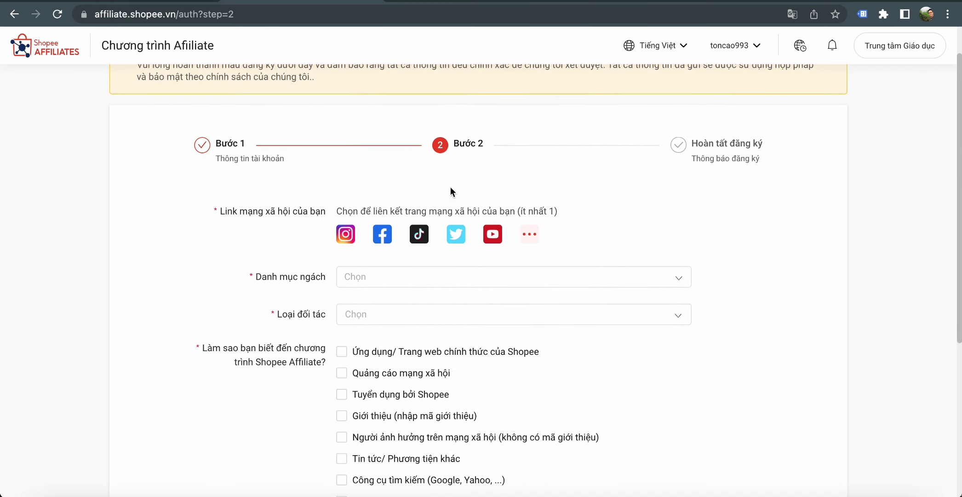
{"action": "scroll", "coordinate": [293, 186], "scroll_direction": "up", "scroll_amount": 2}
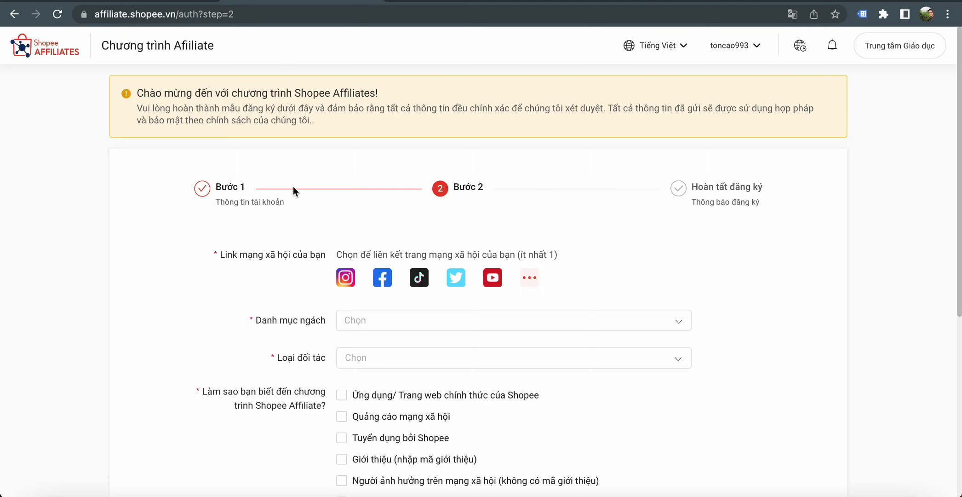
{"action": "scroll", "coordinate": [883, 261], "scroll_direction": "down", "scroll_amount": 4}
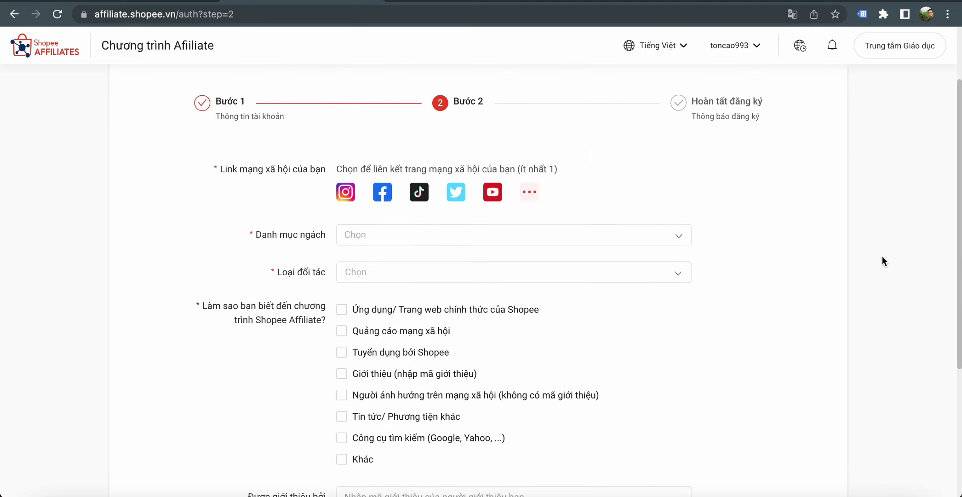
{"action": "scroll", "coordinate": [865, 264], "scroll_direction": "down", "scroll_amount": 1}
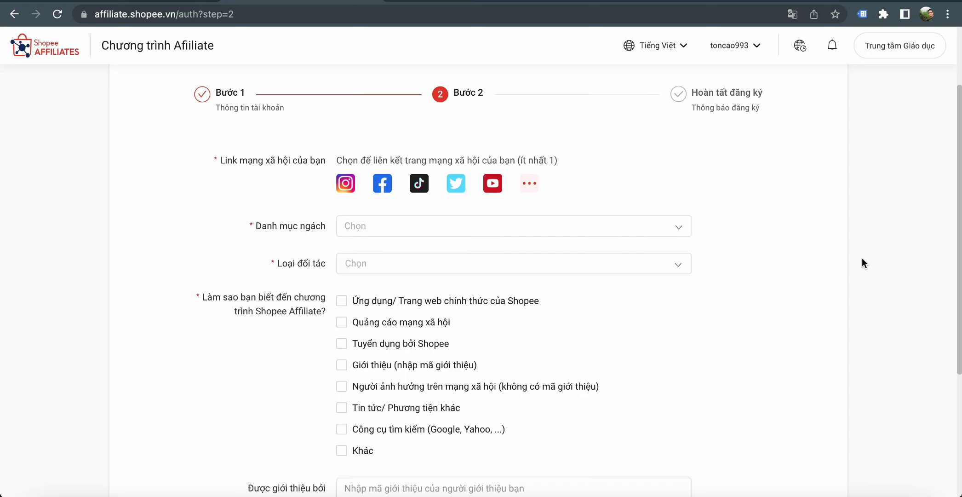
{"action": "scroll", "coordinate": [862, 264], "scroll_direction": "down", "scroll_amount": 1}
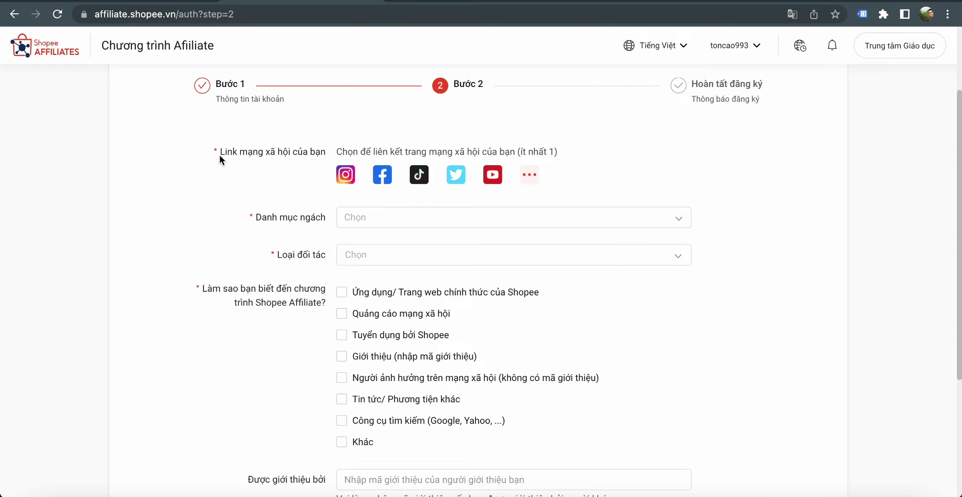
{"action": "left_click_drag", "start_coordinate": [221, 153], "coordinate": [323, 156]}
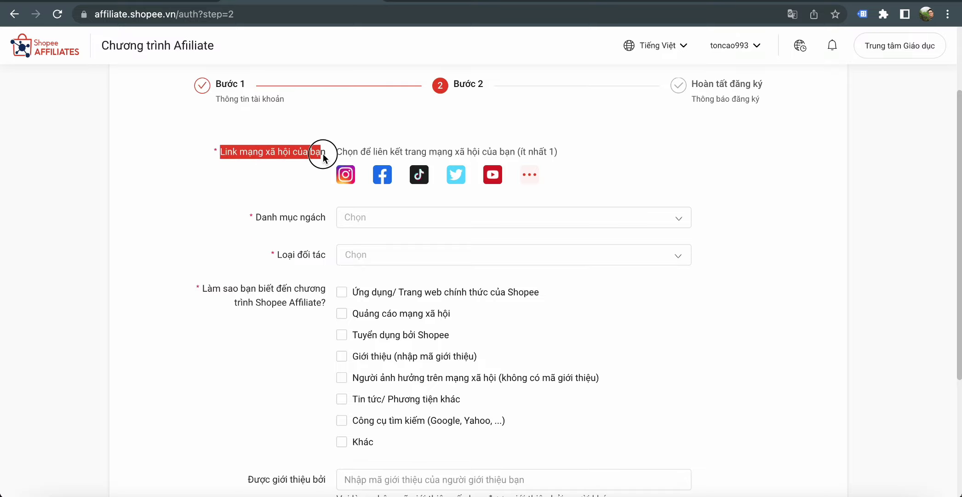
{"action": "left_click", "coordinate": [307, 192]}
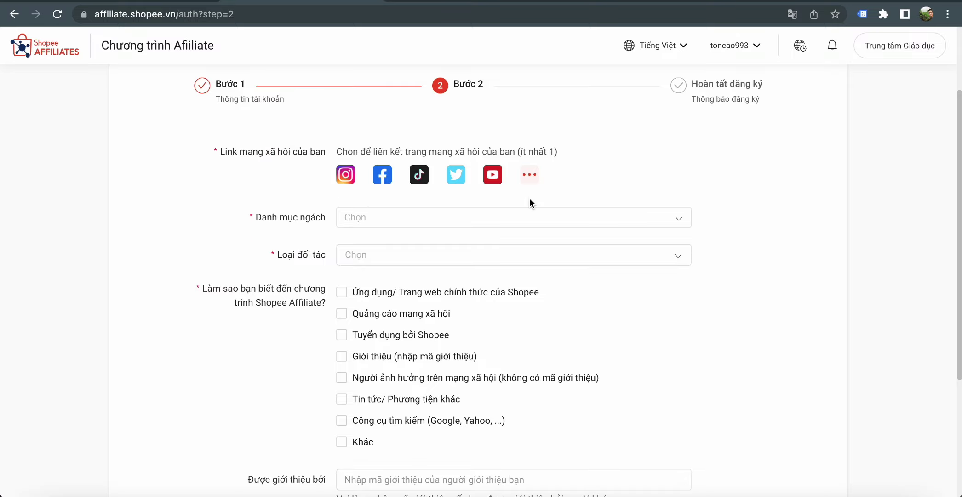
{"action": "left_click", "coordinate": [531, 175]}
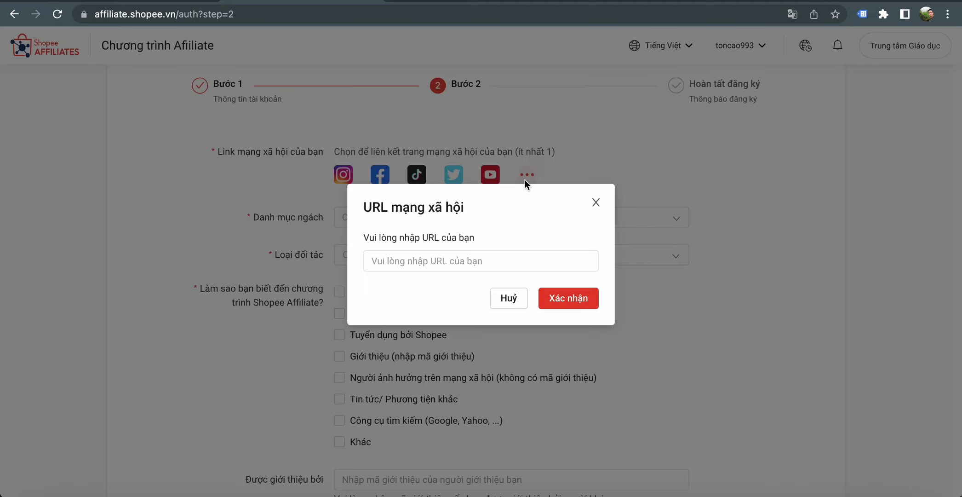
{"action": "left_click", "coordinate": [596, 202]}
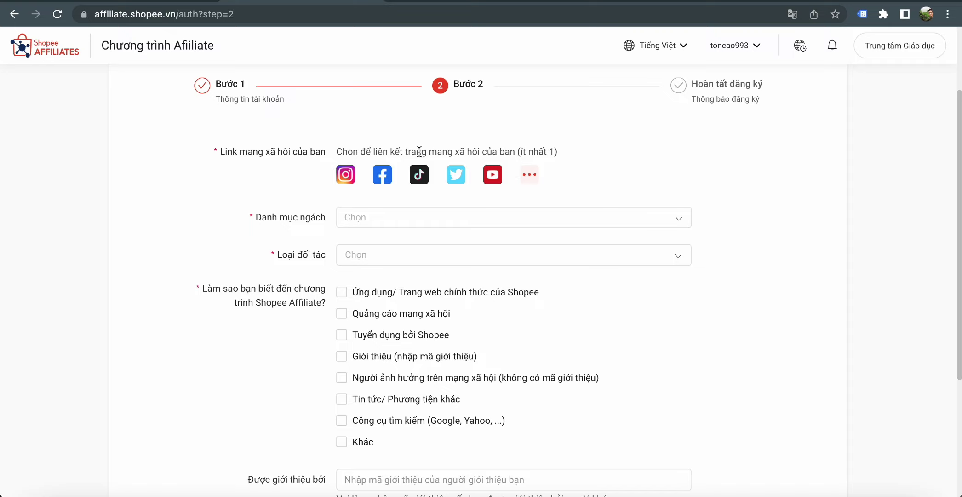
{"action": "left_click", "coordinate": [538, 184]}
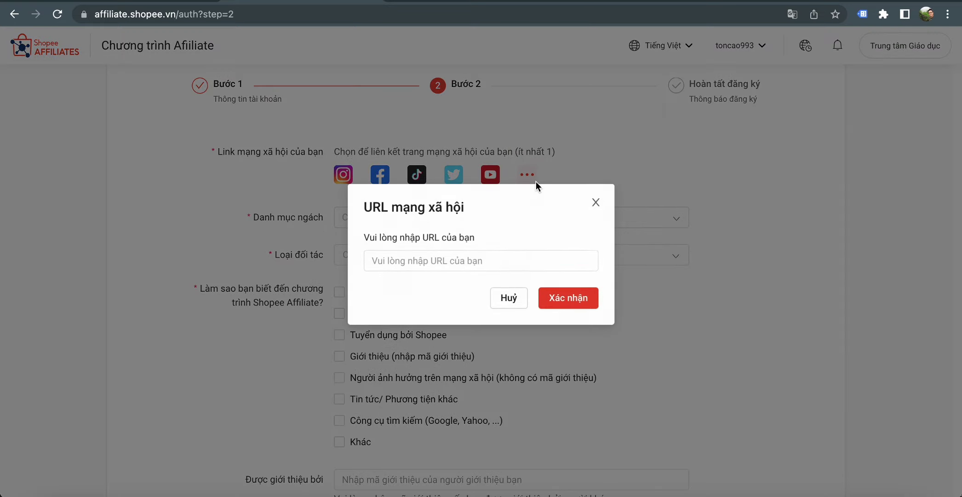
{"action": "left_click", "coordinate": [445, 258]}
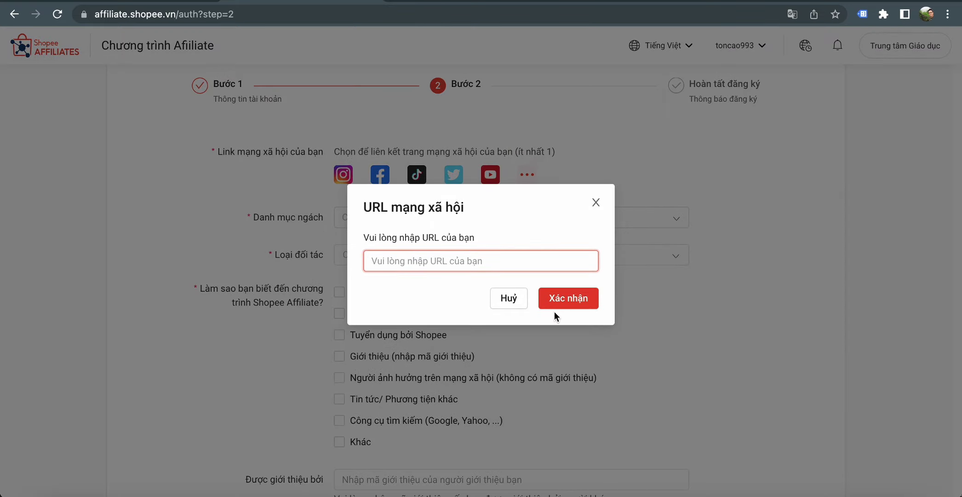
{"action": "left_click", "coordinate": [596, 202]}
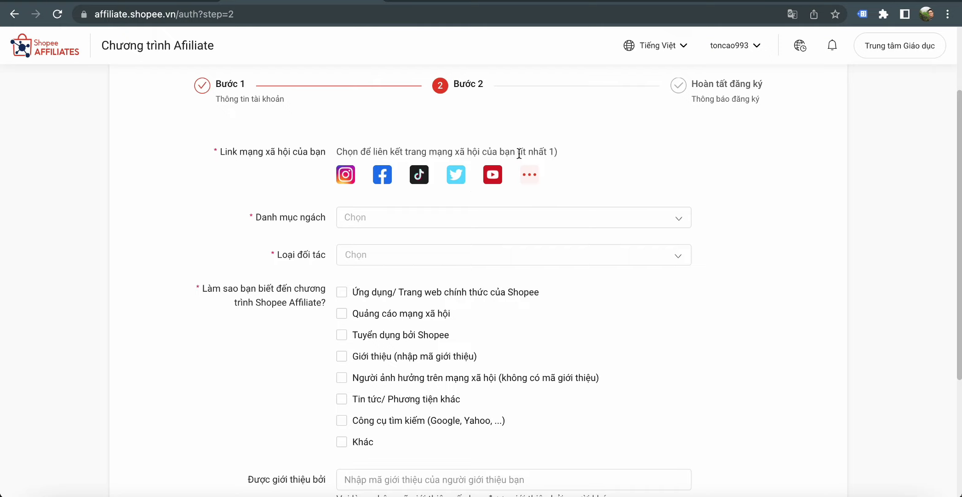
{"action": "scroll", "coordinate": [748, 188], "scroll_direction": "down", "scroll_amount": 2}
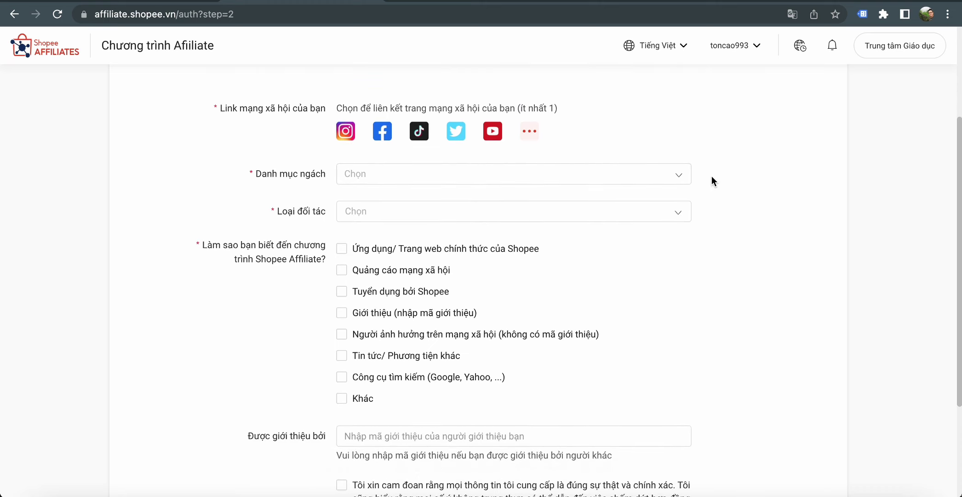
- Add Máy tính & Laptop as the first niche category
{"action": "left_click", "coordinate": [672, 174]}
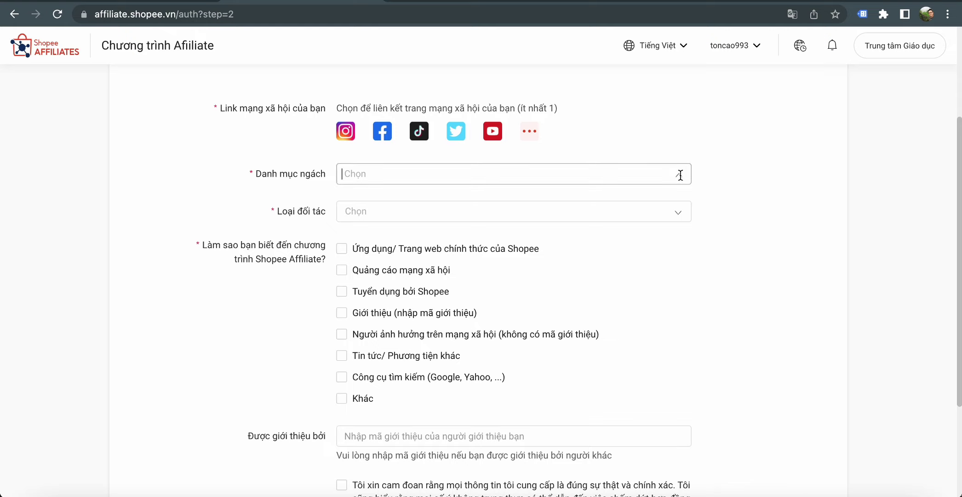
{"action": "scroll", "coordinate": [509, 251], "scroll_direction": "down", "scroll_amount": 3}
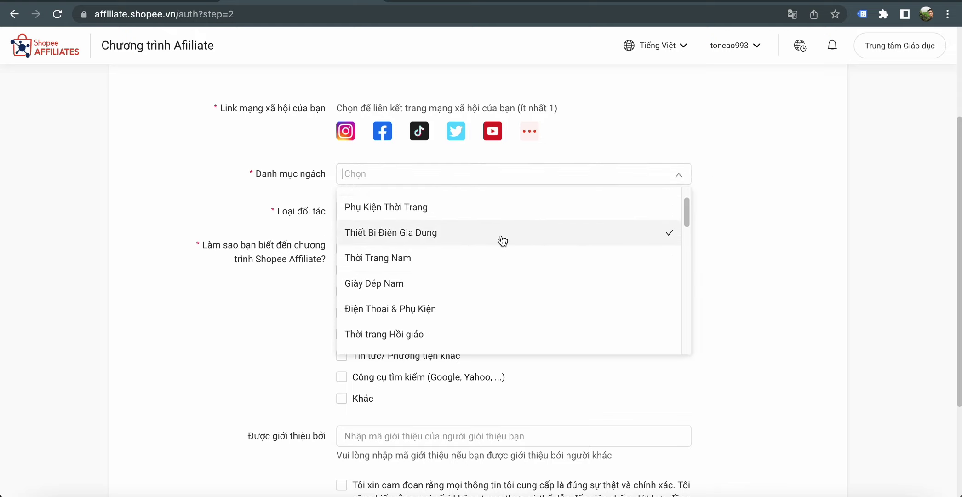
{"action": "scroll", "coordinate": [502, 276], "scroll_direction": "down", "scroll_amount": 5}
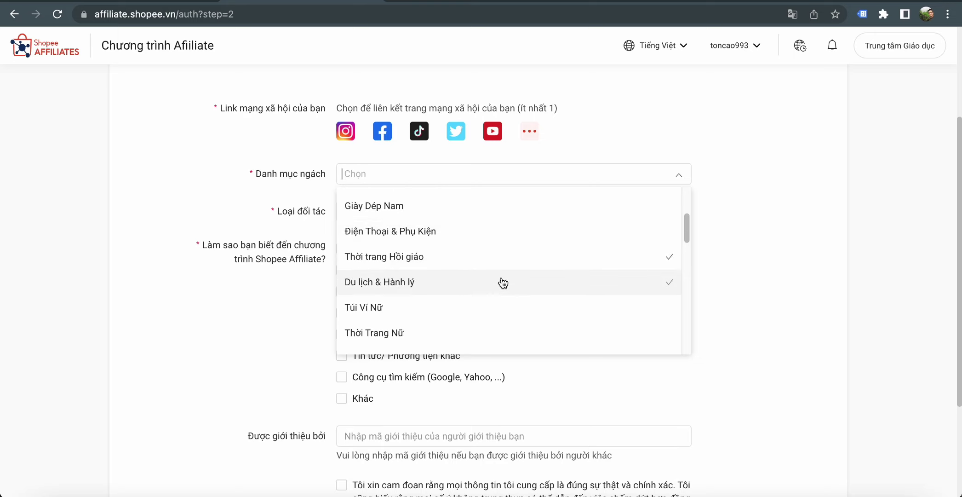
{"action": "scroll", "coordinate": [504, 292], "scroll_direction": "down", "scroll_amount": 5}
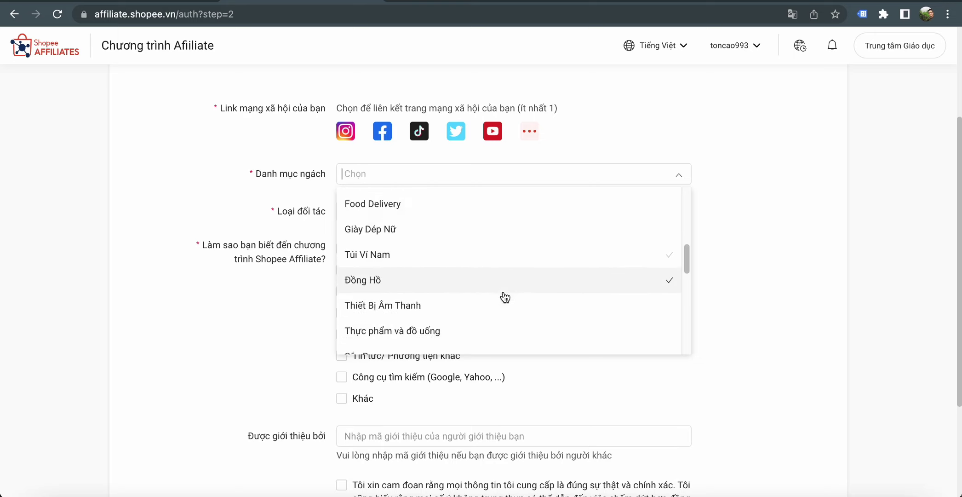
{"action": "scroll", "coordinate": [505, 295], "scroll_direction": "down", "scroll_amount": 6}
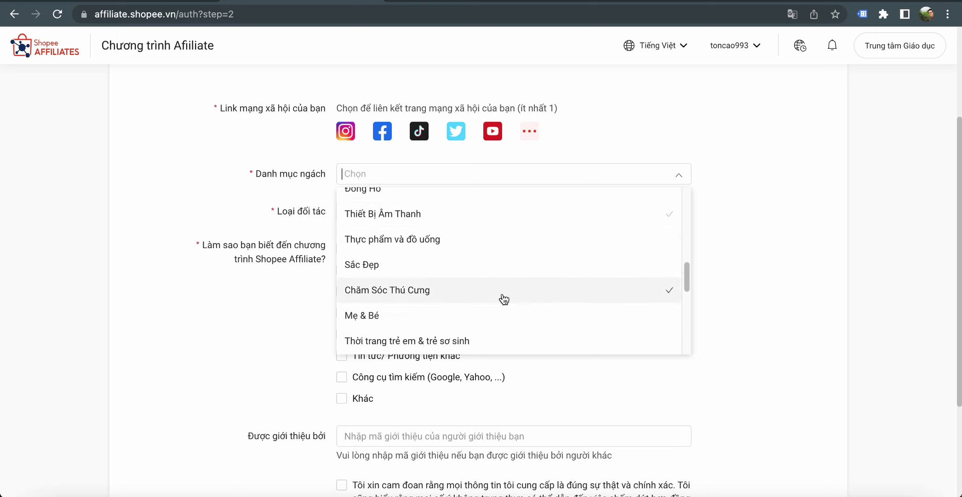
{"action": "scroll", "coordinate": [505, 304], "scroll_direction": "down", "scroll_amount": 7}
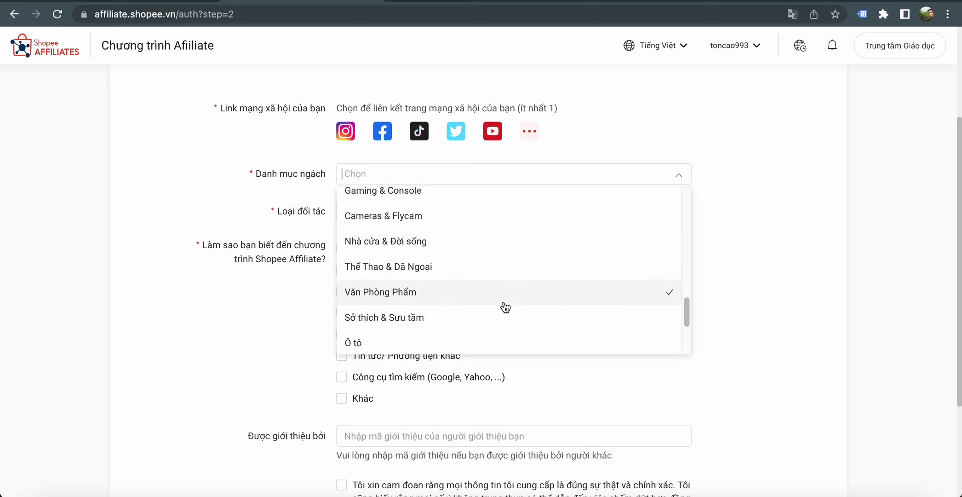
{"action": "scroll", "coordinate": [503, 308], "scroll_direction": "down", "scroll_amount": 2}
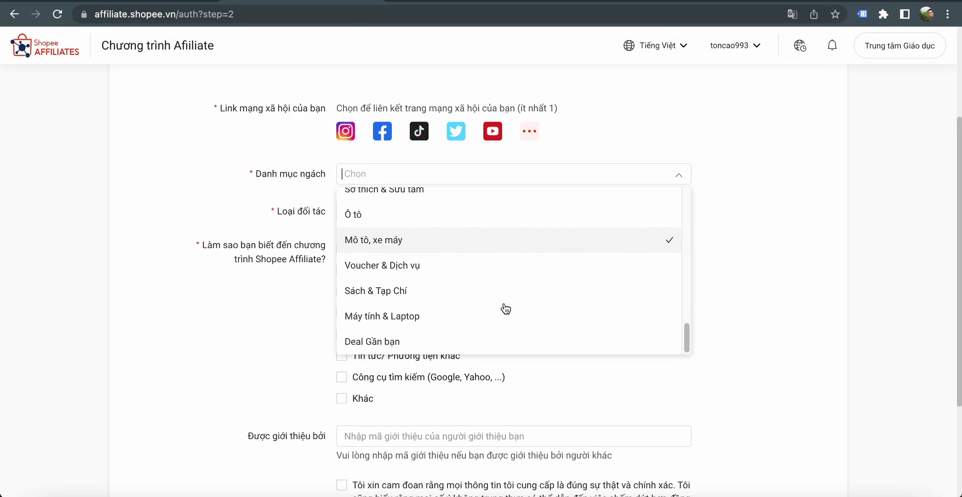
{"action": "left_click", "coordinate": [458, 318]}
{"action": "left_click", "coordinate": [780, 252]}
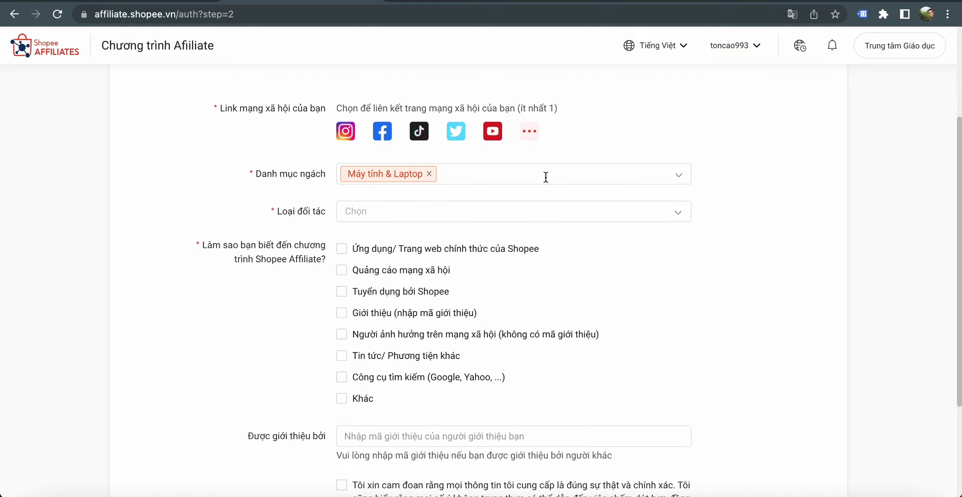
- Add Gaming & Console, Thiết Bị Âm Thanh and Điện Thoại & Phụ Kiện as niche categories
{"action": "left_click", "coordinate": [545, 177]}
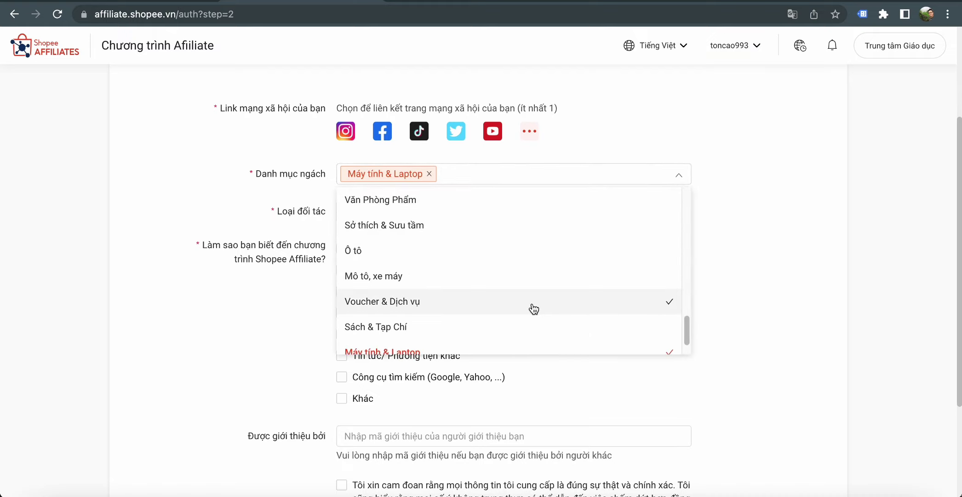
{"action": "scroll", "coordinate": [531, 286], "scroll_direction": "up", "scroll_amount": 3}
{"action": "left_click", "coordinate": [530, 260]}
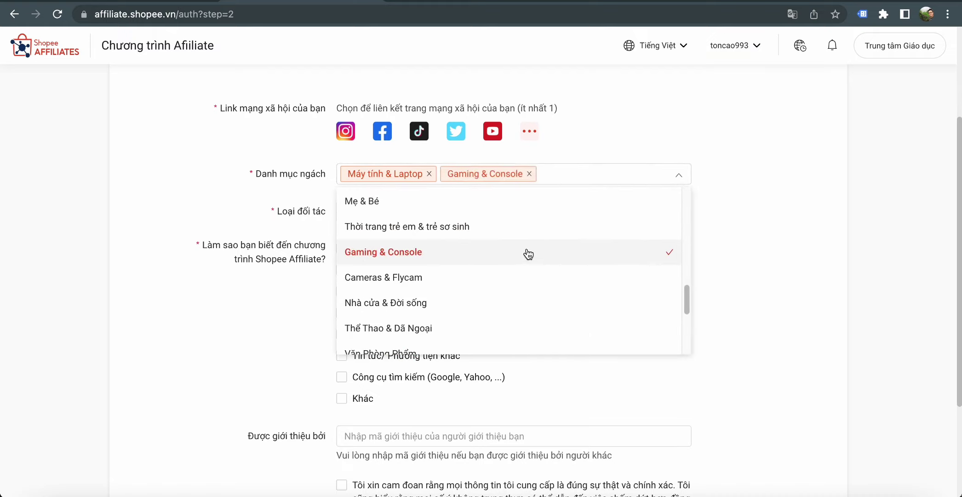
{"action": "scroll", "coordinate": [527, 246], "scroll_direction": "up", "scroll_amount": 2}
{"action": "scroll", "coordinate": [527, 244], "scroll_direction": "up", "scroll_amount": 3}
{"action": "left_click", "coordinate": [526, 244]}
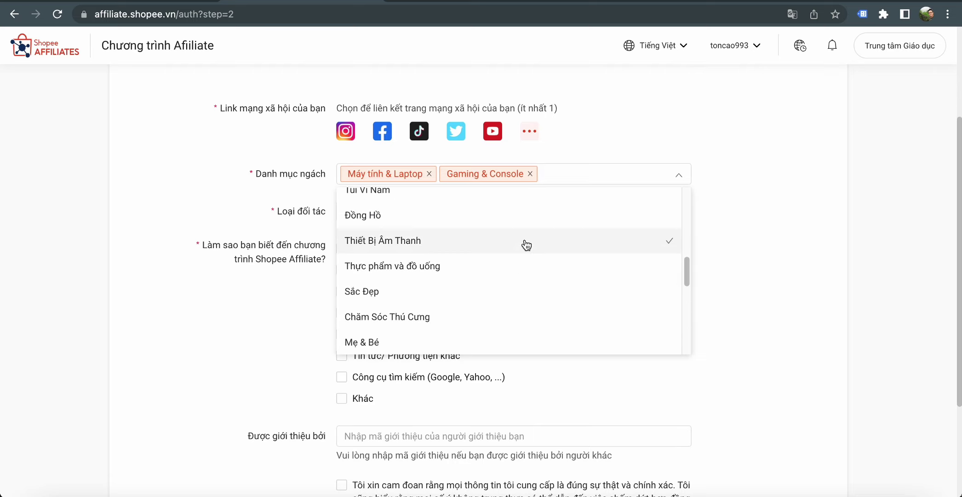
{"action": "scroll", "coordinate": [527, 248], "scroll_direction": "up", "scroll_amount": 1}
{"action": "left_click", "coordinate": [527, 248]}
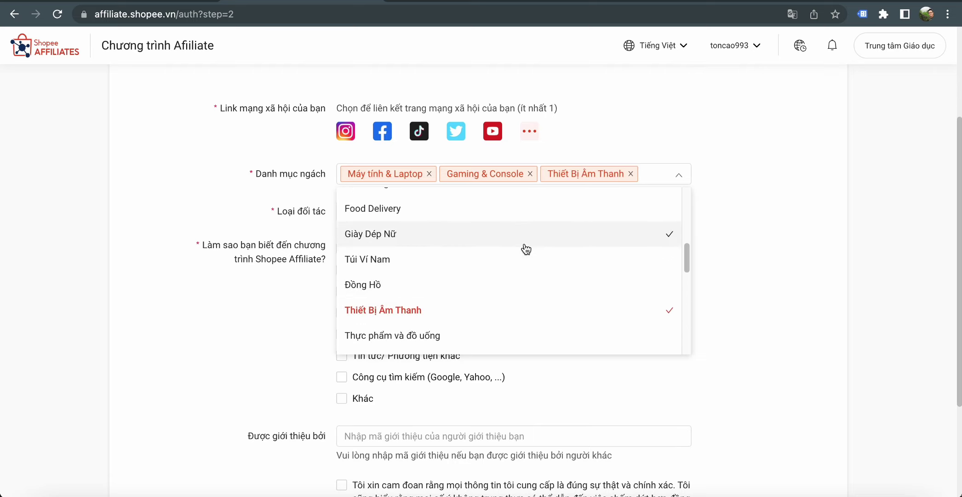
{"action": "scroll", "coordinate": [527, 248], "scroll_direction": "up", "scroll_amount": 3}
{"action": "scroll", "coordinate": [526, 249], "scroll_direction": "up", "scroll_amount": 2}
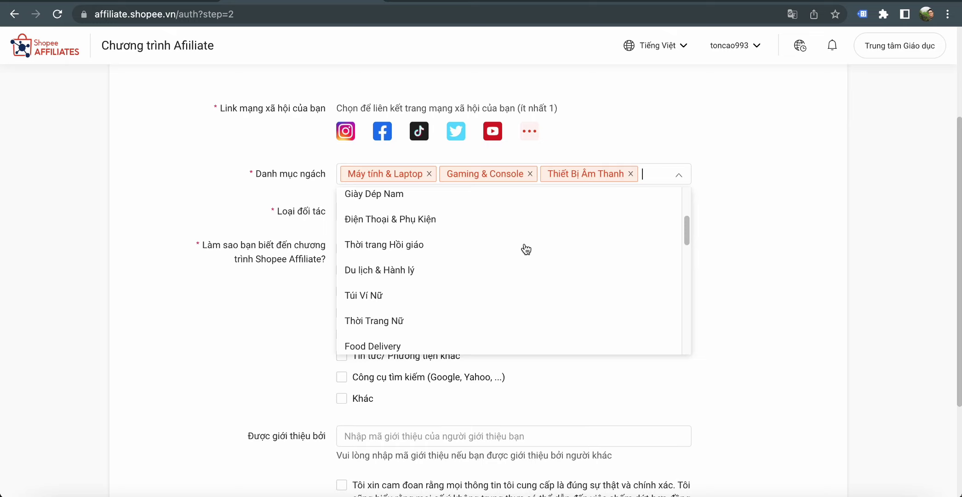
{"action": "left_click", "coordinate": [524, 217]}
{"action": "scroll", "coordinate": [524, 230], "scroll_direction": "up", "scroll_amount": 4}
{"action": "left_click", "coordinate": [783, 262]}
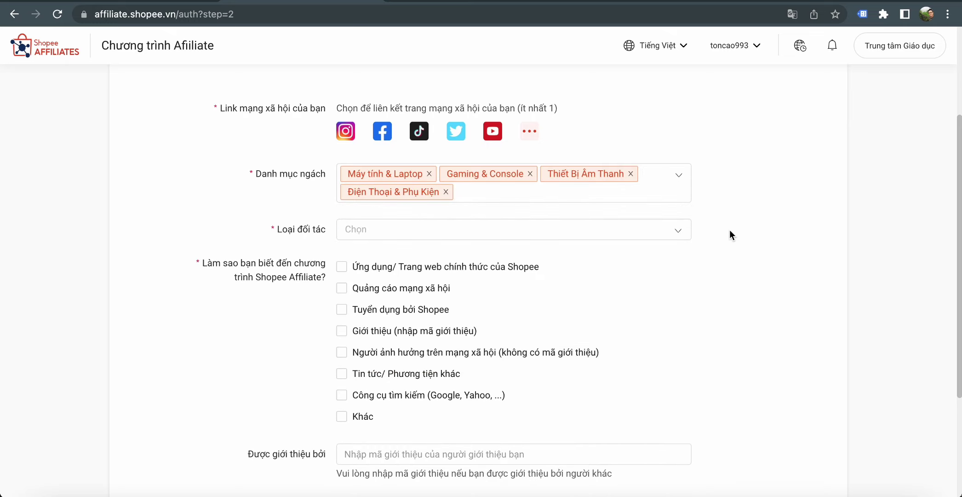
{"action": "scroll", "coordinate": [734, 223], "scroll_direction": "down", "scroll_amount": 1}
{"action": "left_click", "coordinate": [635, 219]}
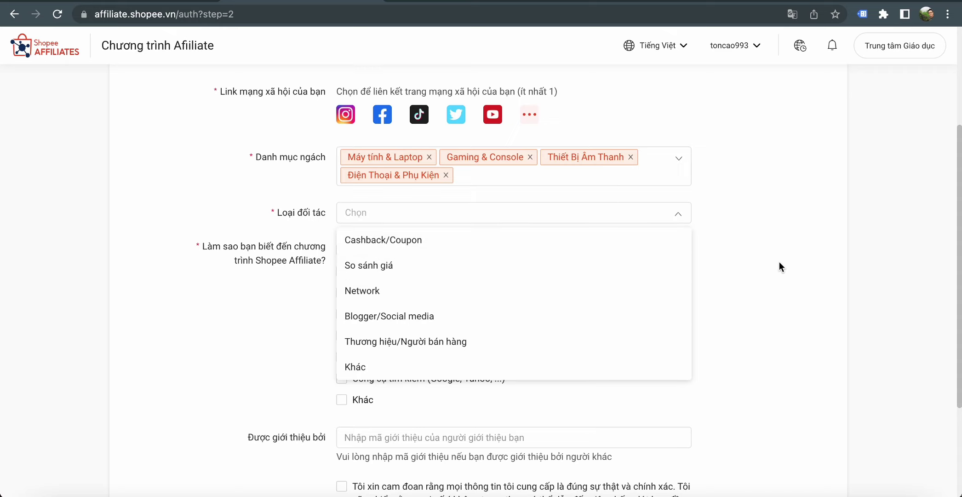
- Set the partner type (Loại đối tác) to Blogger/Social media
{"action": "scroll", "coordinate": [570, 271], "scroll_direction": "down", "scroll_amount": 1}
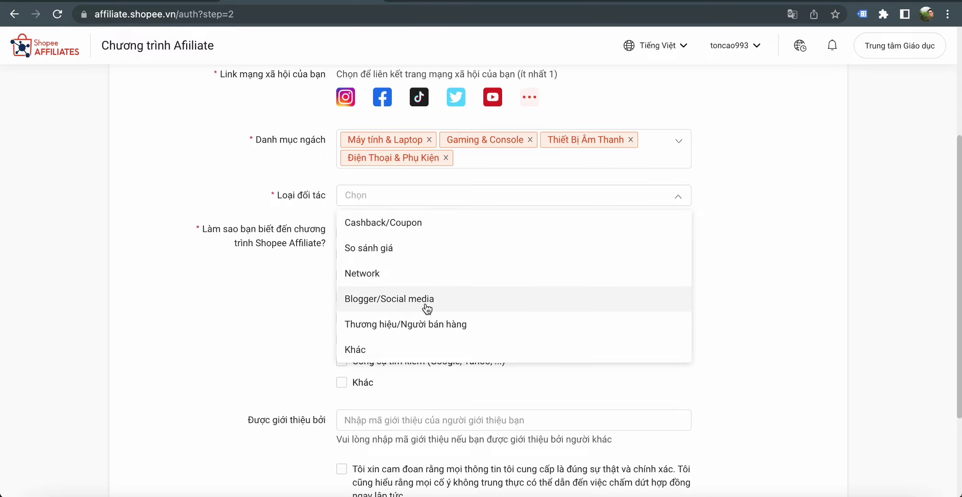
{"action": "left_click", "coordinate": [530, 98]}
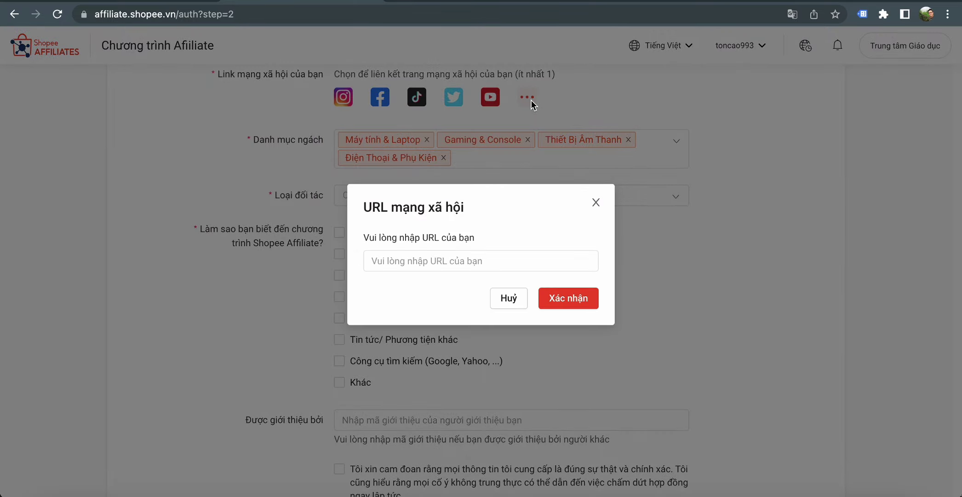
{"action": "left_click", "coordinate": [596, 204]}
{"action": "left_click", "coordinate": [496, 198]}
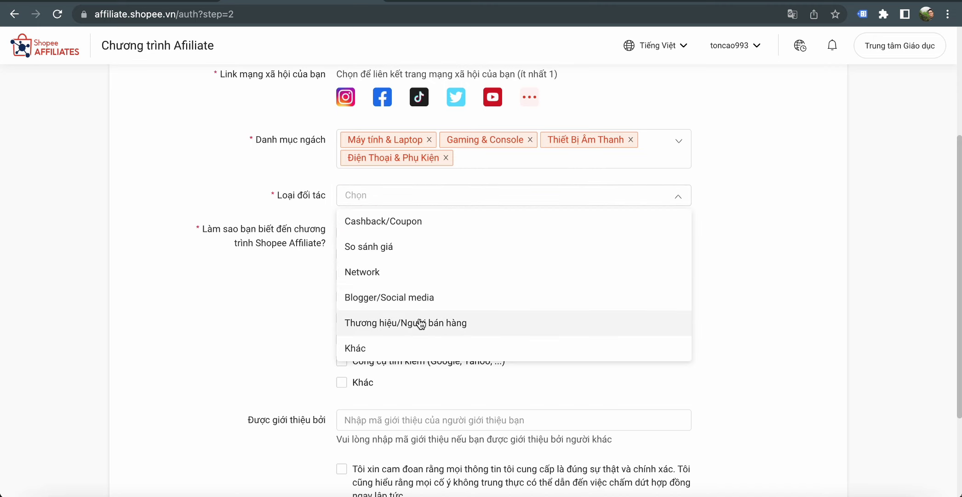
{"action": "left_click", "coordinate": [424, 298]}
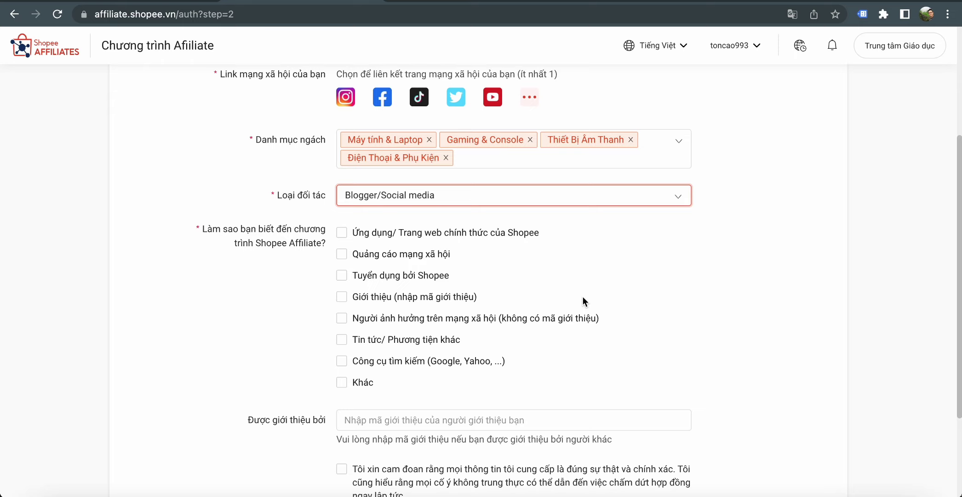
- Tick Giới thiệu (nhập mã giới thiệu) as how they heard of the program
{"action": "scroll", "coordinate": [594, 295], "scroll_direction": "down", "scroll_amount": 1}
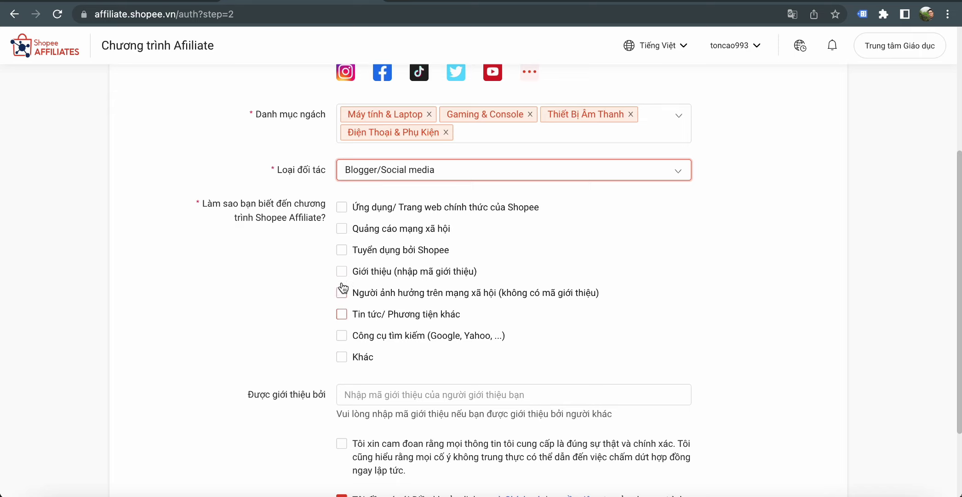
{"action": "left_click", "coordinate": [341, 271]}
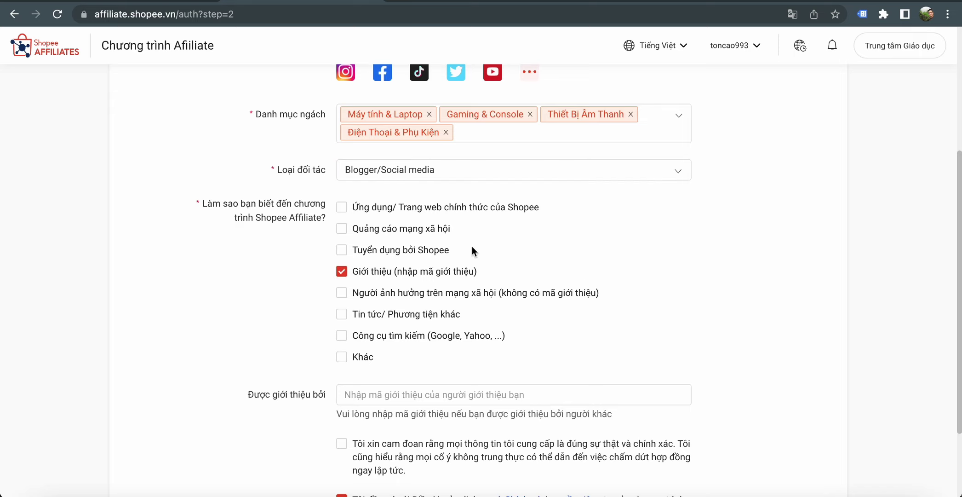
{"action": "scroll", "coordinate": [472, 246], "scroll_direction": "down", "scroll_amount": 1}
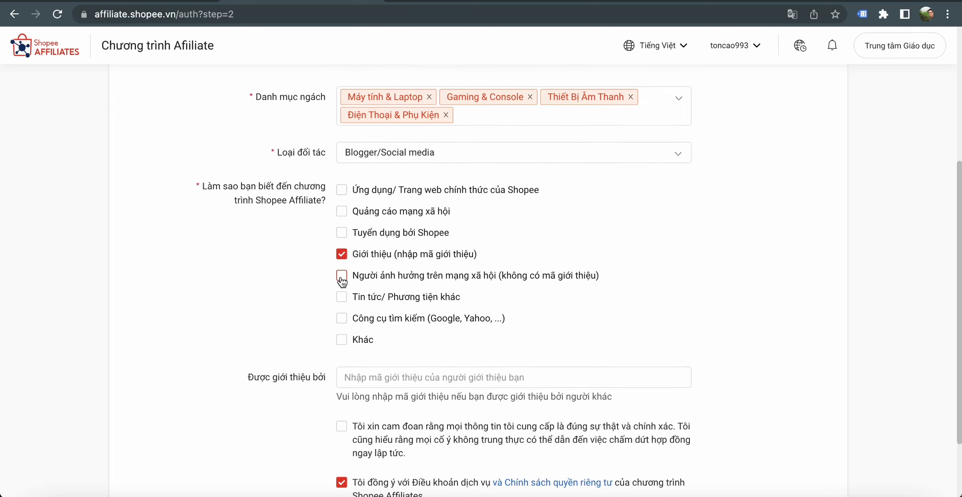
- Also tick Người ảnh hưởng trên mạng xã hội as a source
{"action": "left_click", "coordinate": [341, 276]}
{"action": "scroll", "coordinate": [574, 254], "scroll_direction": "down", "scroll_amount": 2}
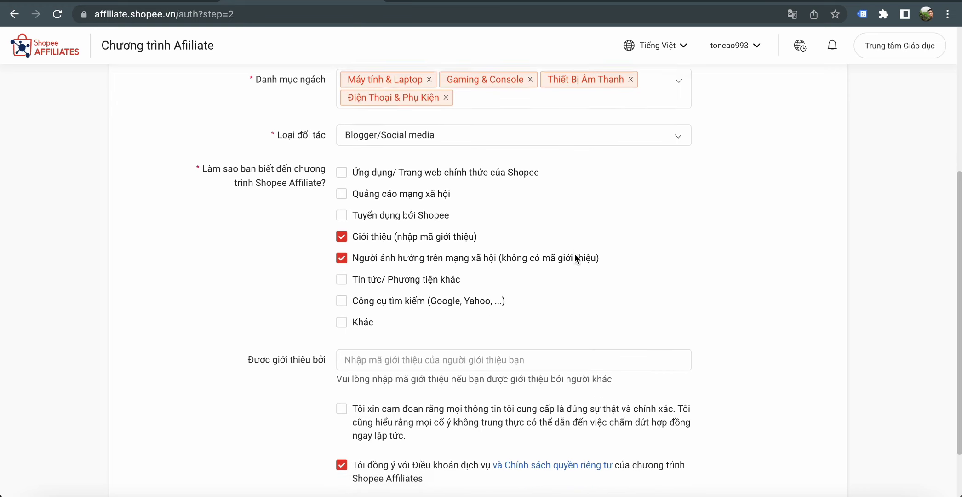
{"action": "scroll", "coordinate": [574, 254], "scroll_direction": "down", "scroll_amount": 1}
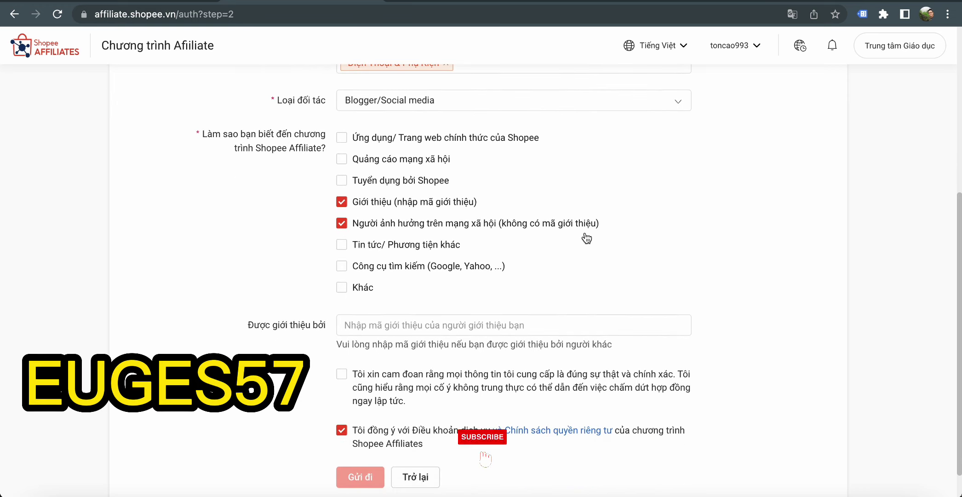
{"action": "scroll", "coordinate": [553, 305], "scroll_direction": "down", "scroll_amount": 1}
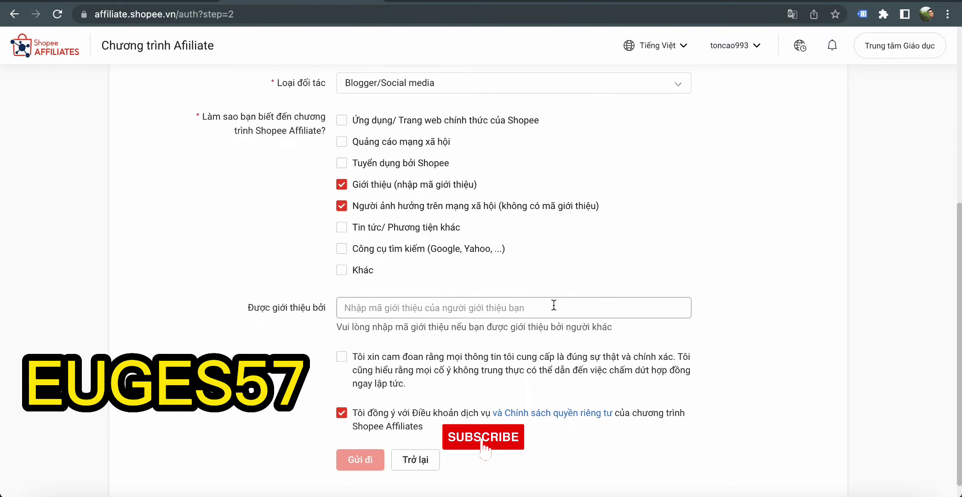
- Paste the referral code into the Được giới thiệu bởi field
{"action": "left_click", "coordinate": [554, 305]}
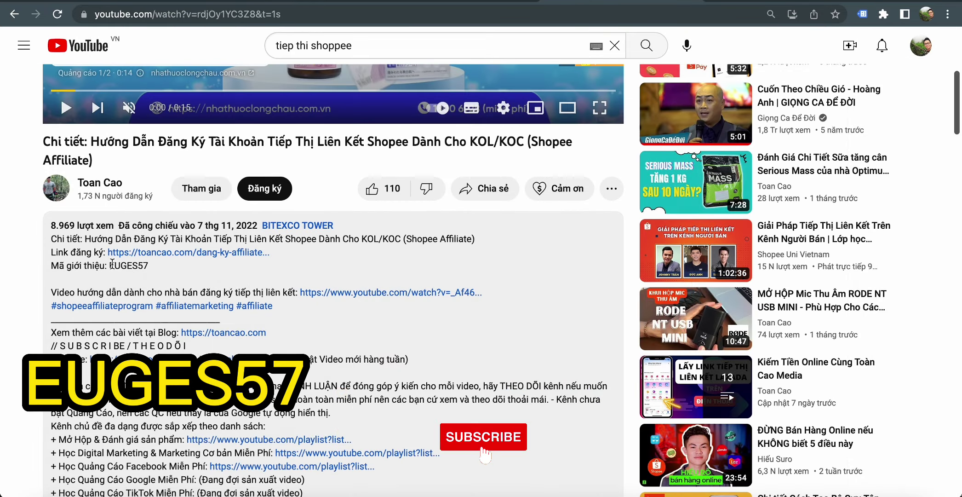
{"action": "left_click_drag", "start_coordinate": [108, 266], "coordinate": [149, 267]}
{"action": "key", "text": "super+c"}
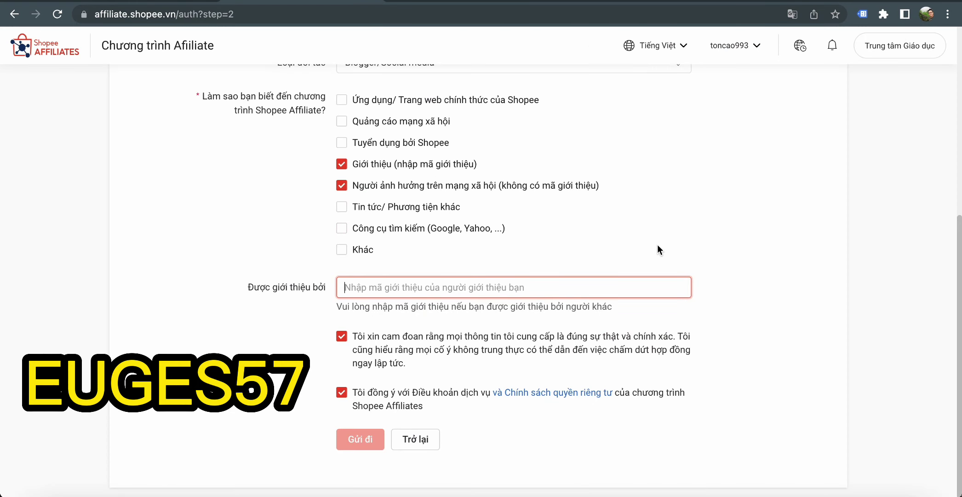
{"action": "left_click", "coordinate": [363, 289]}
{"action": "key", "text": "super+v"}
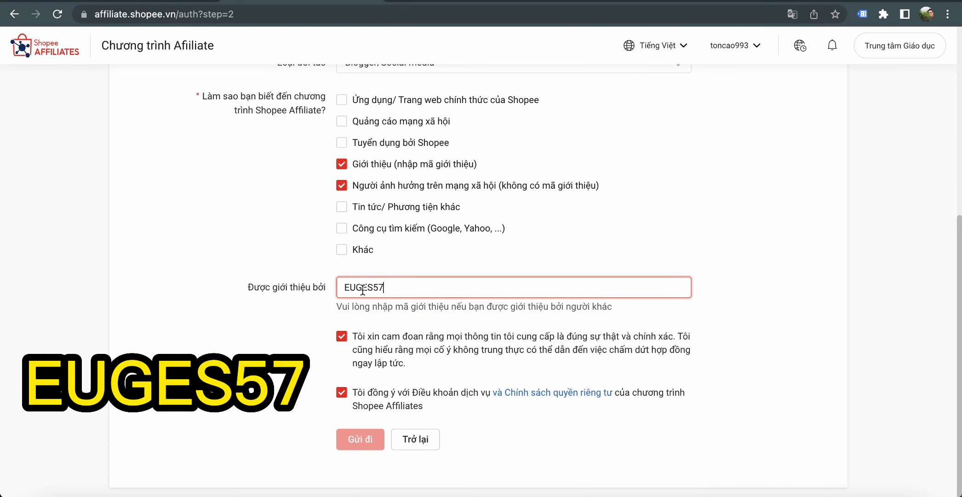
{"action": "left_click", "coordinate": [528, 270]}
{"action": "scroll", "coordinate": [491, 271], "scroll_direction": "up", "scroll_amount": 3}
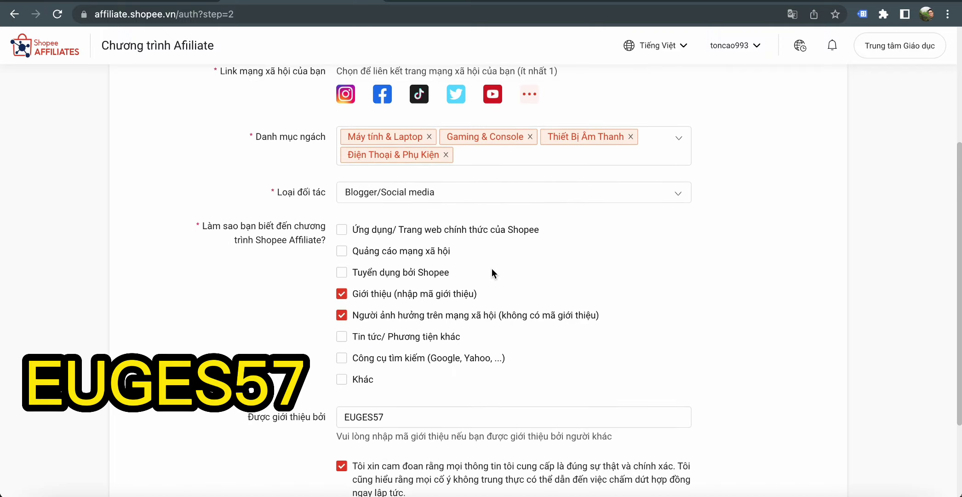
{"action": "scroll", "coordinate": [603, 237], "scroll_direction": "down", "scroll_amount": 3}
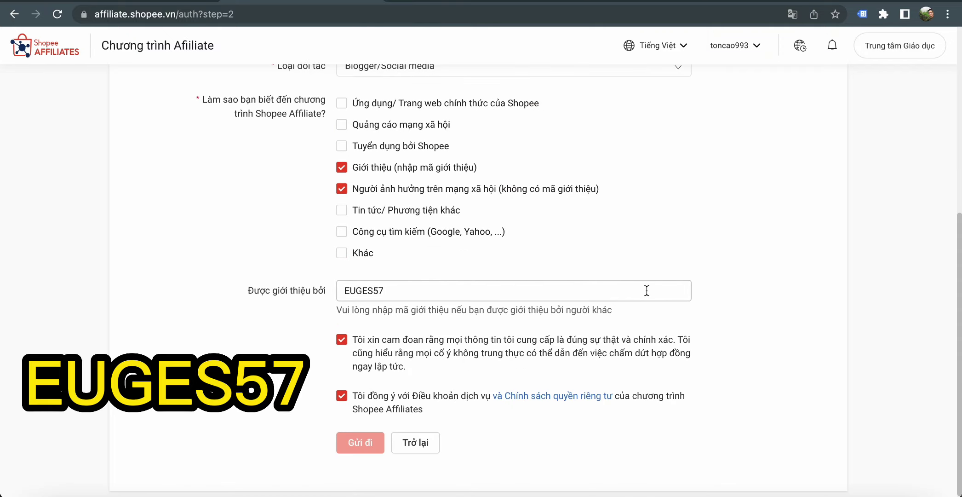
{"action": "scroll", "coordinate": [634, 236], "scroll_direction": "up", "scroll_amount": 6}
- Add the user's website URL as the social account link via the YouTube link dialog
{"action": "left_click", "coordinate": [493, 260]}
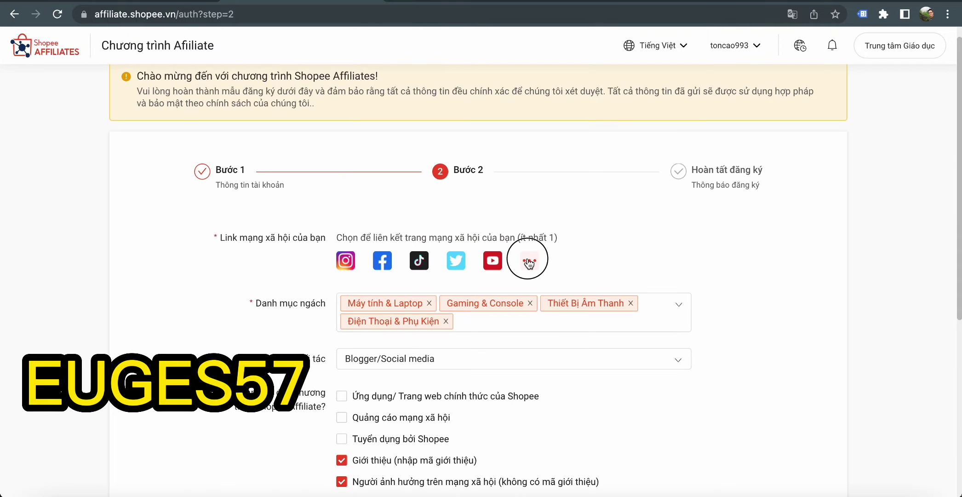
{"action": "type", "text": "https"}
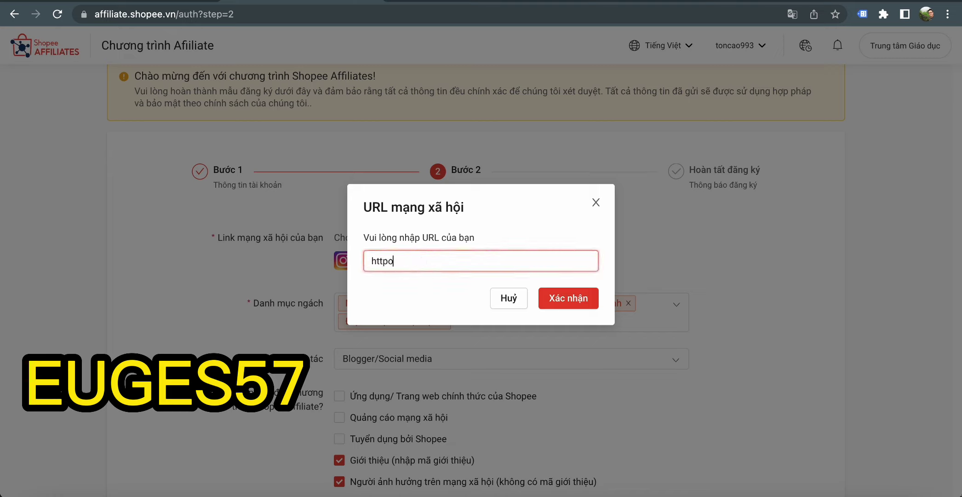
{"action": "key", "text": "BackSpace"}
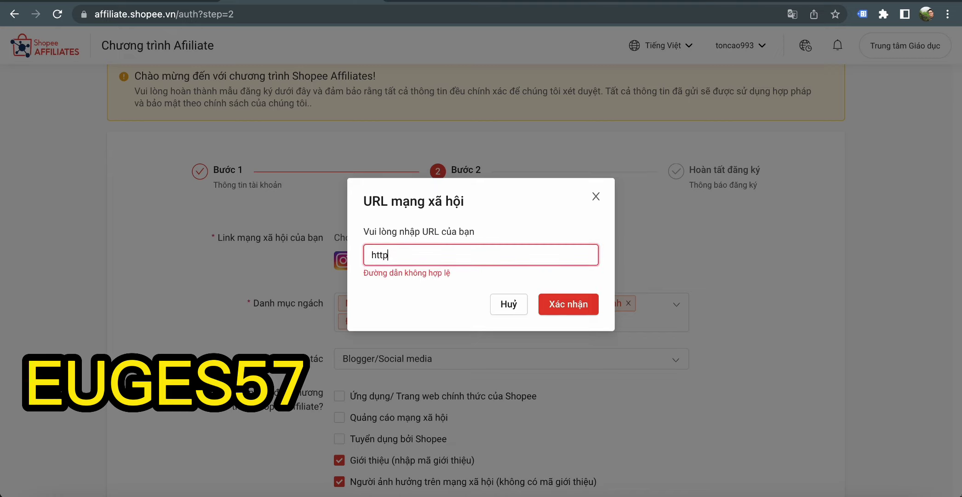
{"action": "type", "text": "://toancao.com"}
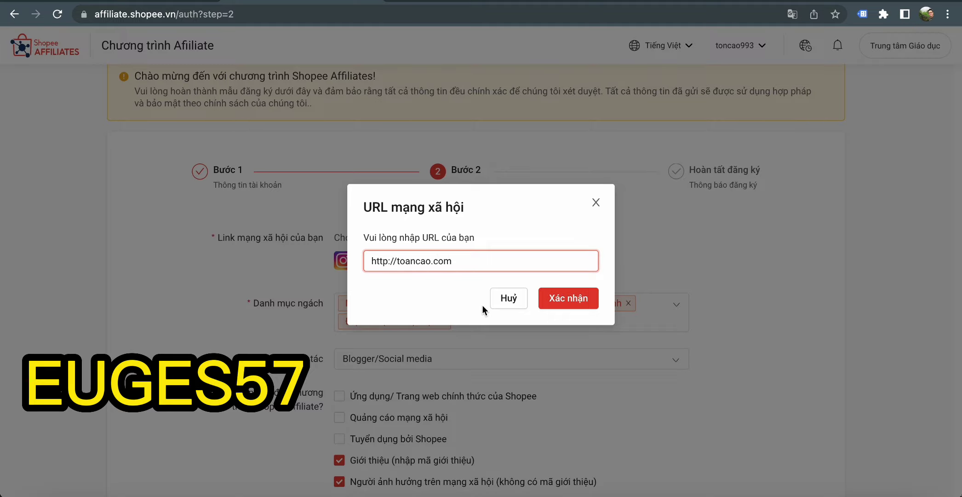
{"action": "left_click", "coordinate": [562, 298]}
{"action": "scroll", "coordinate": [566, 226], "scroll_direction": "down", "scroll_amount": 2}
{"action": "scroll", "coordinate": [567, 226], "scroll_direction": "down", "scroll_amount": 1}
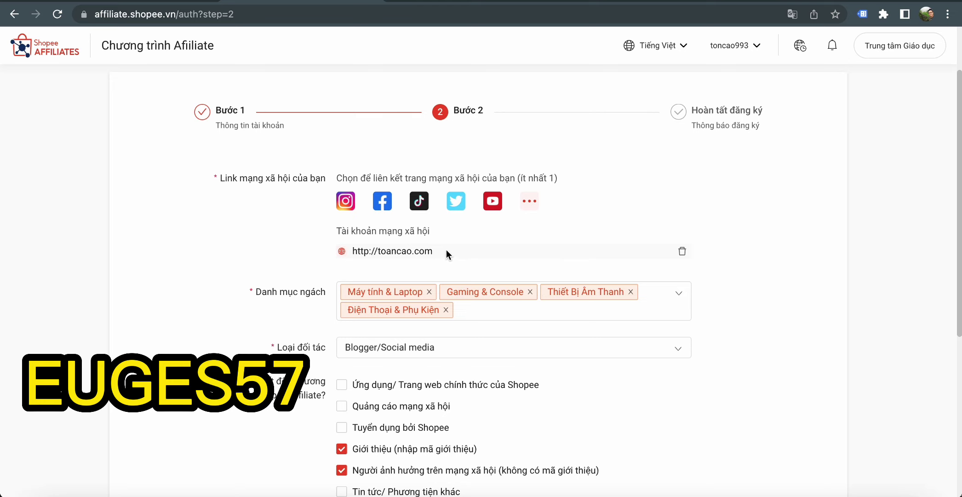
- Check the Được giới thiệu bởi referral field and submit the registration with Gửi đi
{"action": "scroll", "coordinate": [446, 250], "scroll_direction": "down", "scroll_amount": 6}
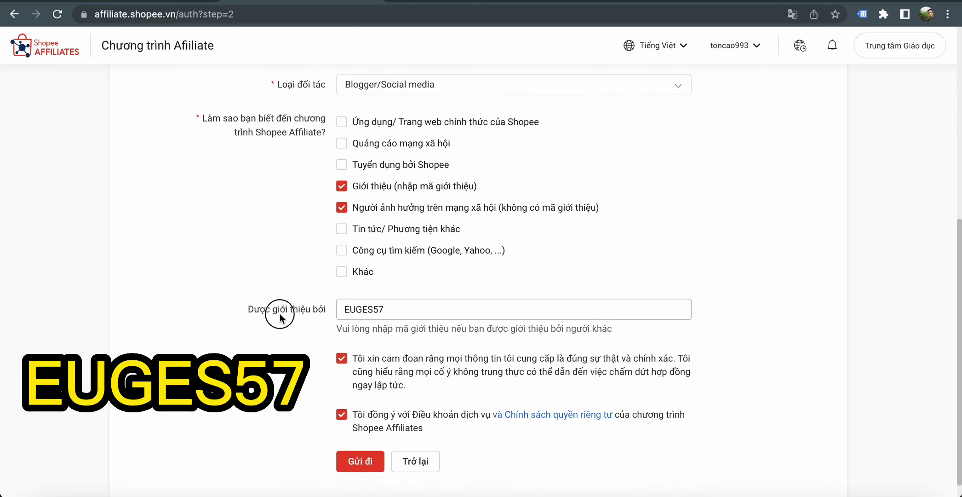
{"action": "left_click", "coordinate": [338, 309]}
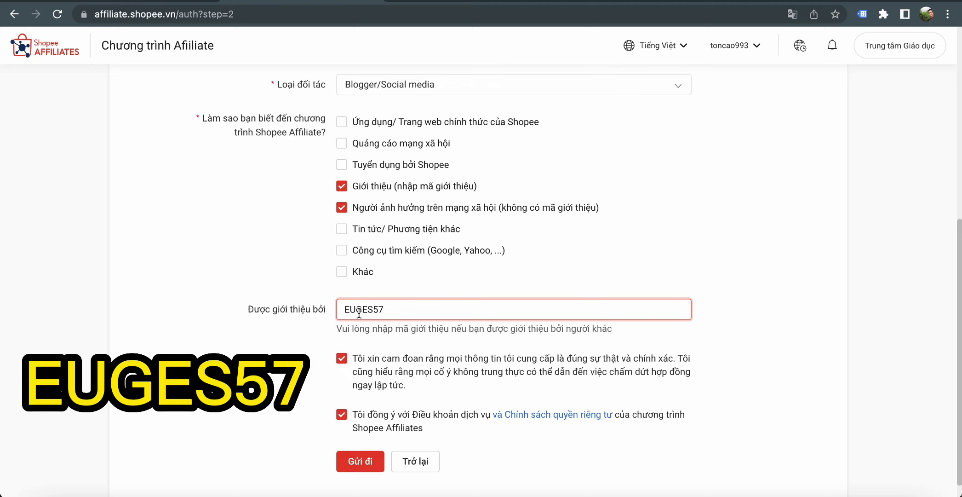
{"action": "scroll", "coordinate": [572, 312], "scroll_direction": "down", "scroll_amount": 1}
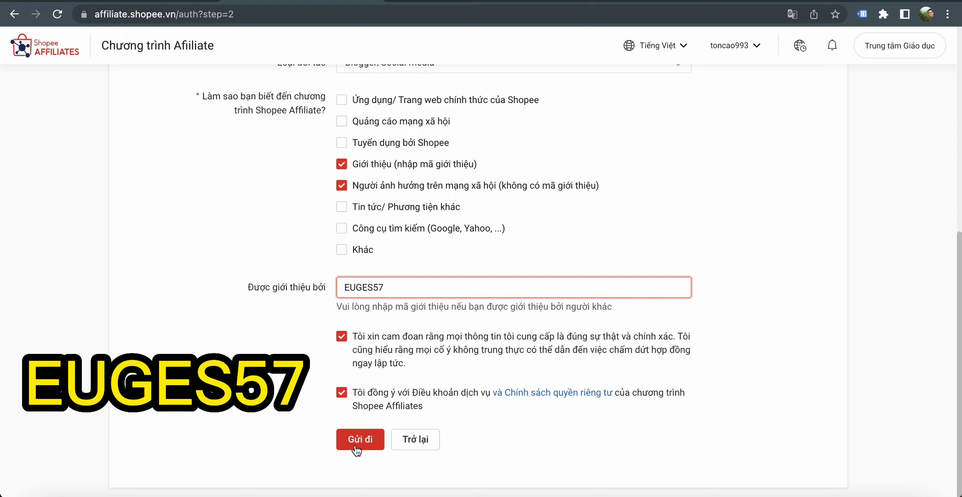
{"action": "scroll", "coordinate": [239, 253], "scroll_direction": "up", "scroll_amount": 1}
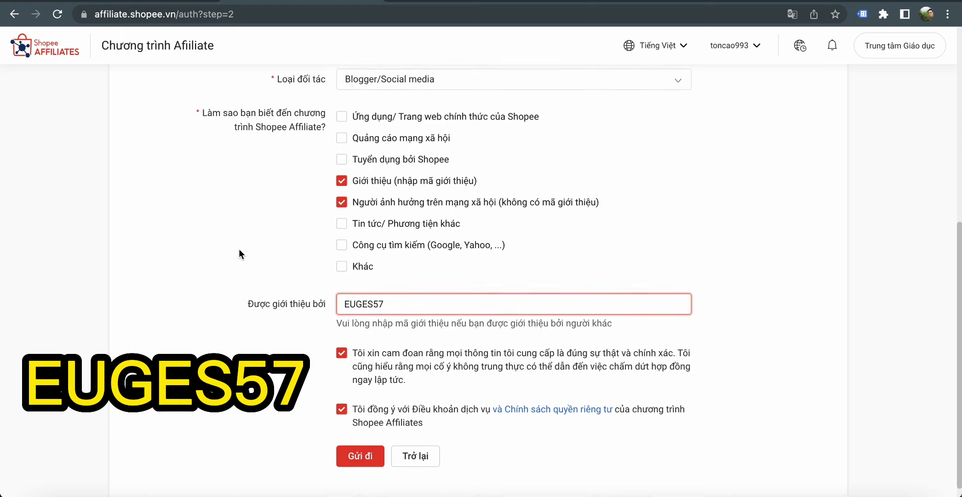
{"action": "left_click", "coordinate": [369, 442]}
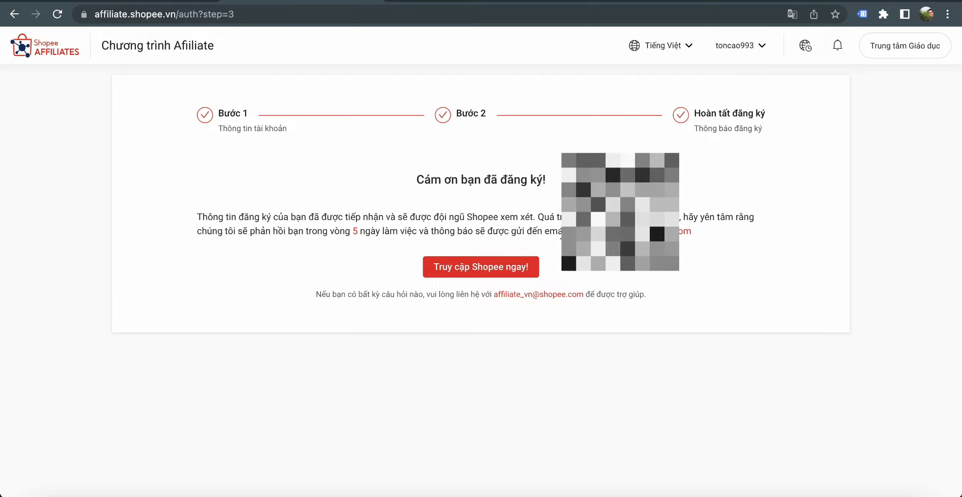
{"action": "double_click", "coordinate": [718, 236]}
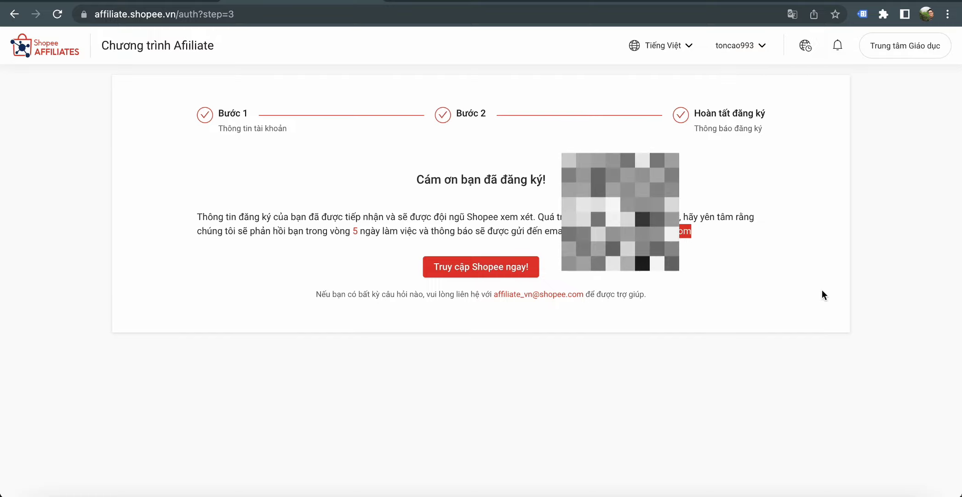
{"action": "left_click", "coordinate": [794, 358]}
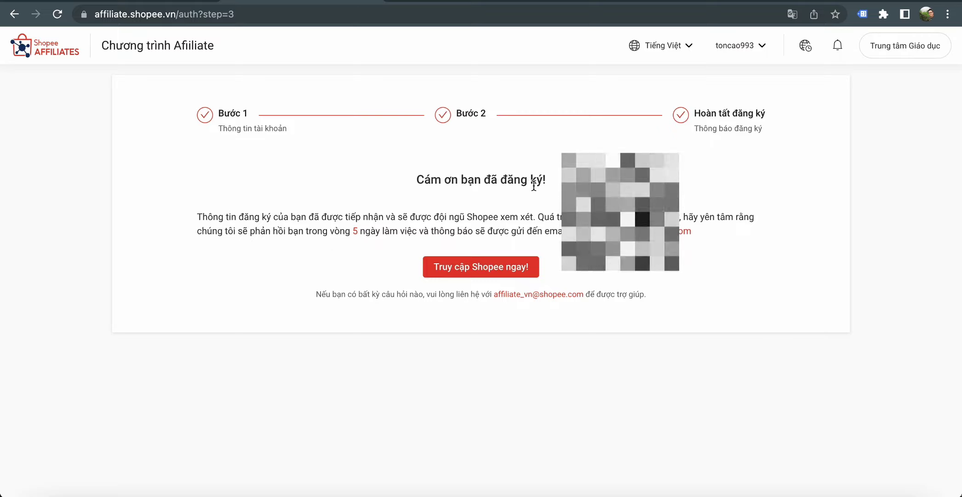
- Switch to Gmail and open the Shopee Affiliate registration-success email from the inbox
{"action": "key", "text": "ctrl+Tab"}
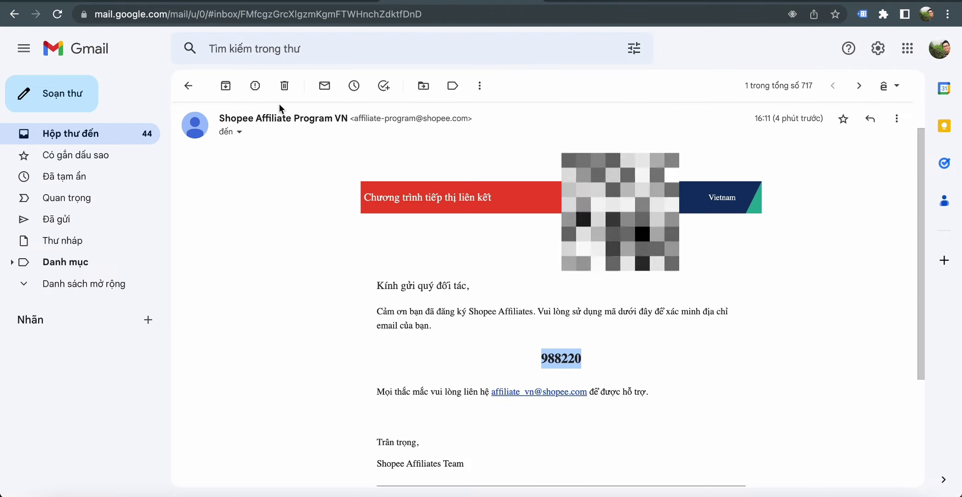
{"action": "left_click", "coordinate": [83, 135]}
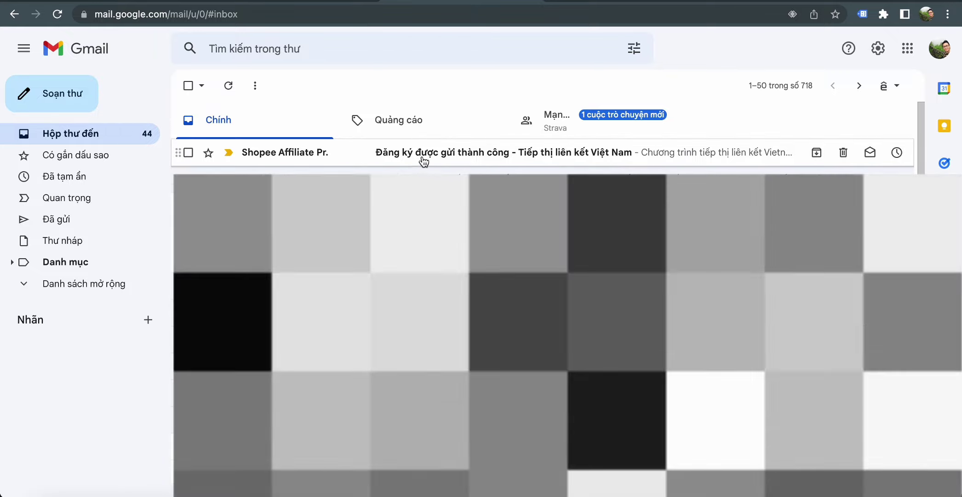
{"action": "left_click", "coordinate": [503, 157]}
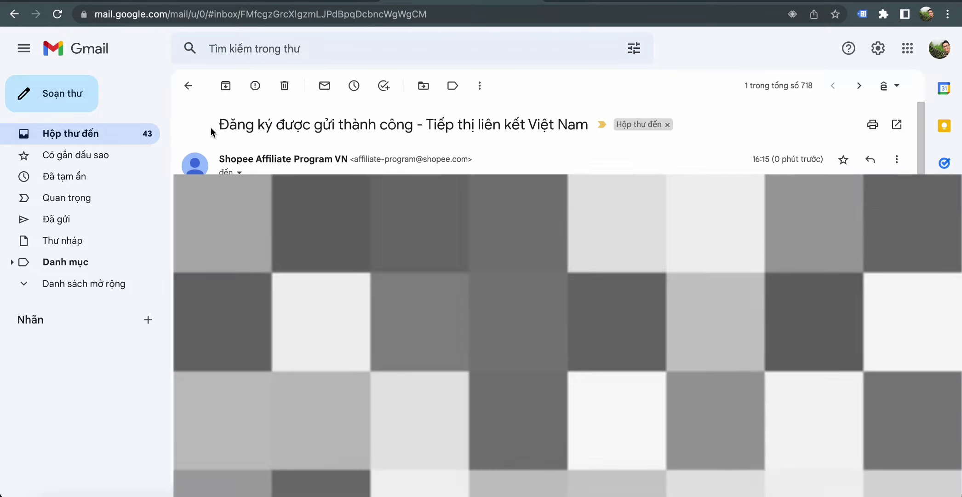
- Highlight the 'Đăng ký được gửi thành công' subject line, then return to the inbox
{"action": "left_click_drag", "start_coordinate": [212, 127], "coordinate": [528, 127]}
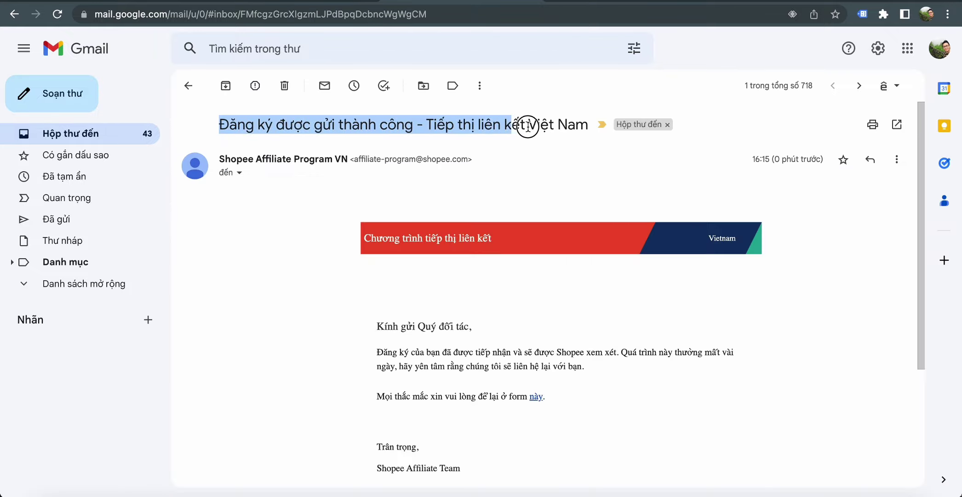
{"action": "left_click_drag", "start_coordinate": [220, 125], "coordinate": [422, 128]}
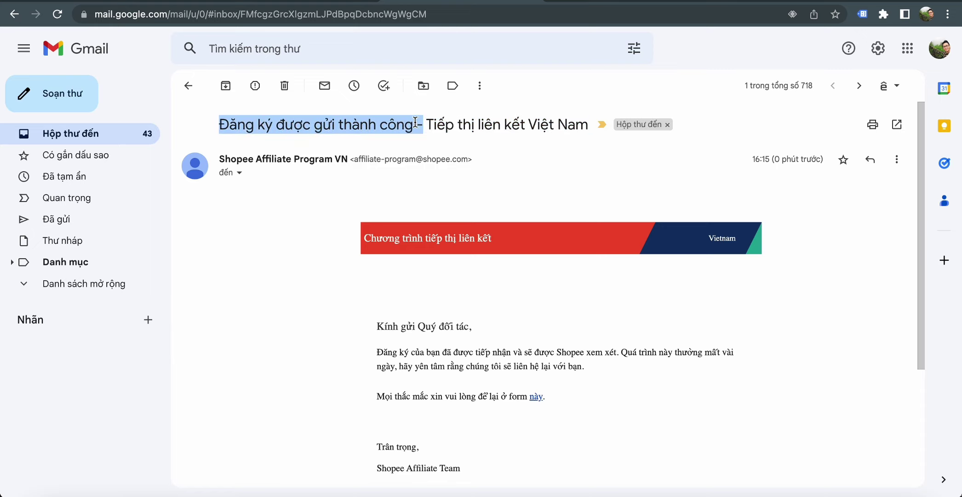
{"action": "scroll", "coordinate": [578, 216], "scroll_direction": "down", "scroll_amount": 2}
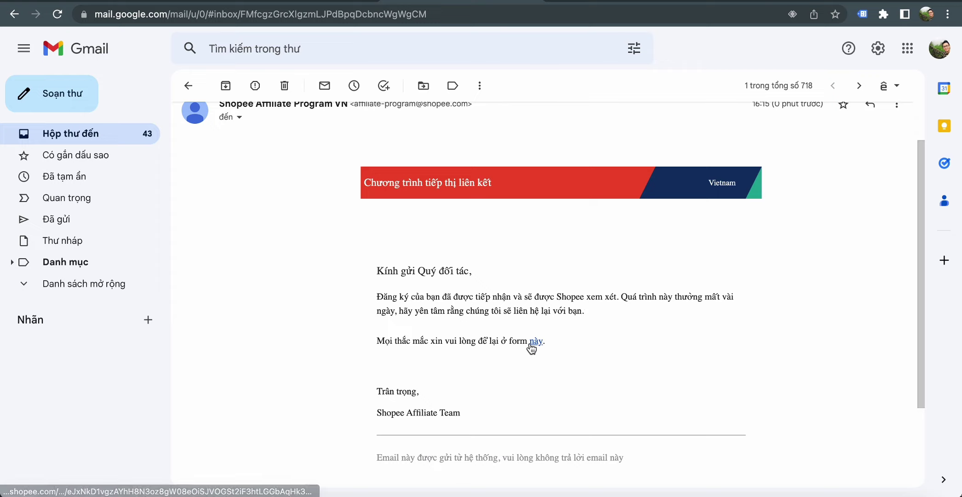
{"action": "scroll", "coordinate": [522, 308], "scroll_direction": "up", "scroll_amount": 1}
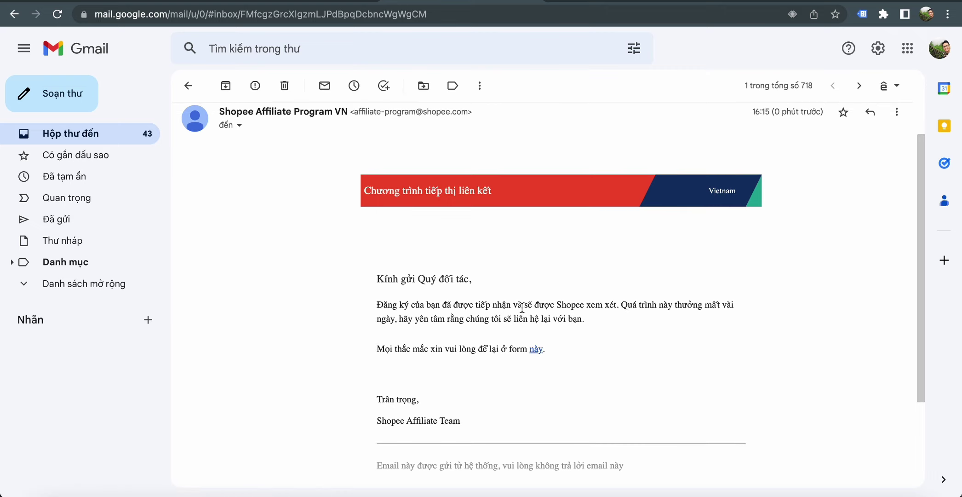
{"action": "left_click", "coordinate": [132, 138]}
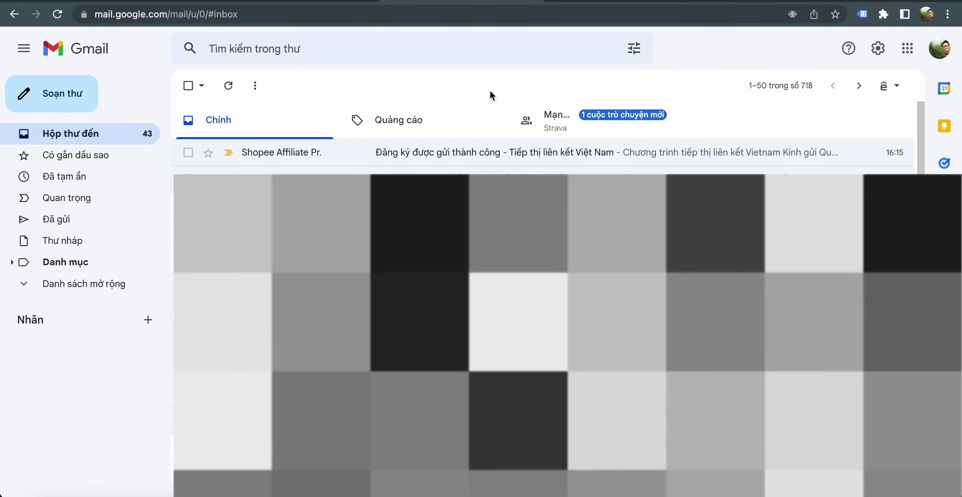
- Switch to the YouTube Shopee Affiliate registration tutorial and highlight part of its title
{"action": "left_click", "coordinate": [621, 0]}
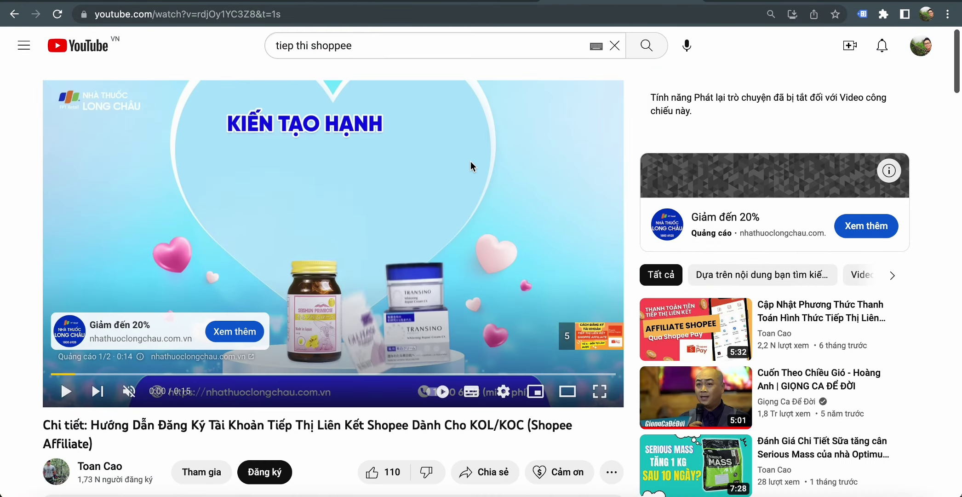
{"action": "scroll", "coordinate": [470, 161], "scroll_direction": "down", "scroll_amount": 5}
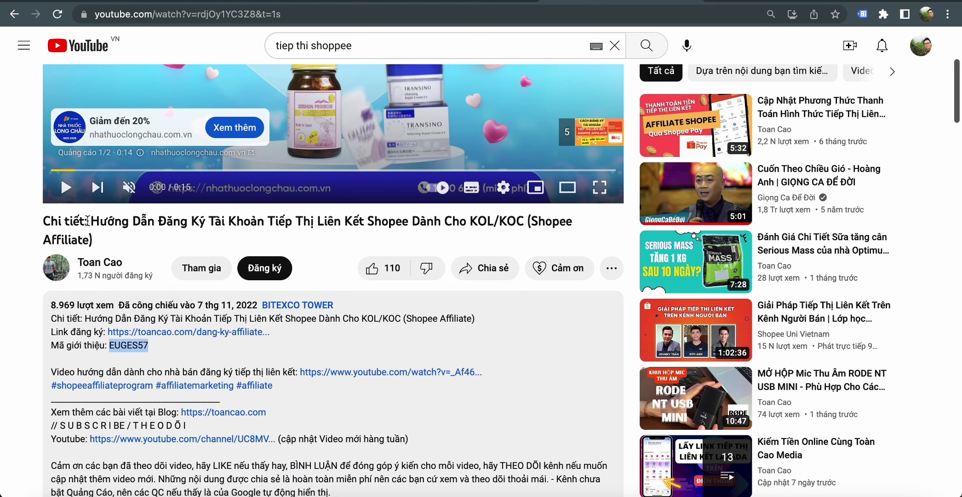
{"action": "left_click_drag", "start_coordinate": [87, 221], "coordinate": [344, 227]}
{"action": "left_click", "coordinate": [195, 221]}
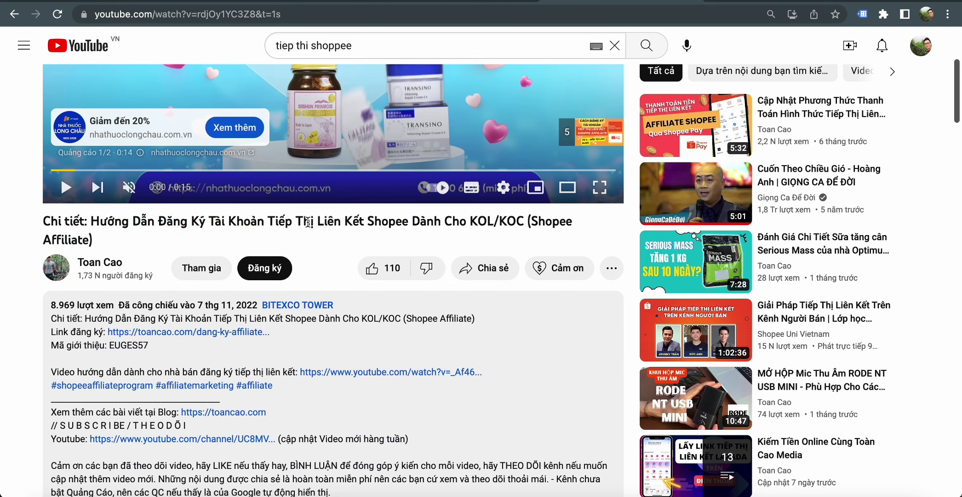
- Scroll up and down the video page to read through the description
{"action": "scroll", "coordinate": [336, 248], "scroll_direction": "down", "scroll_amount": 1}
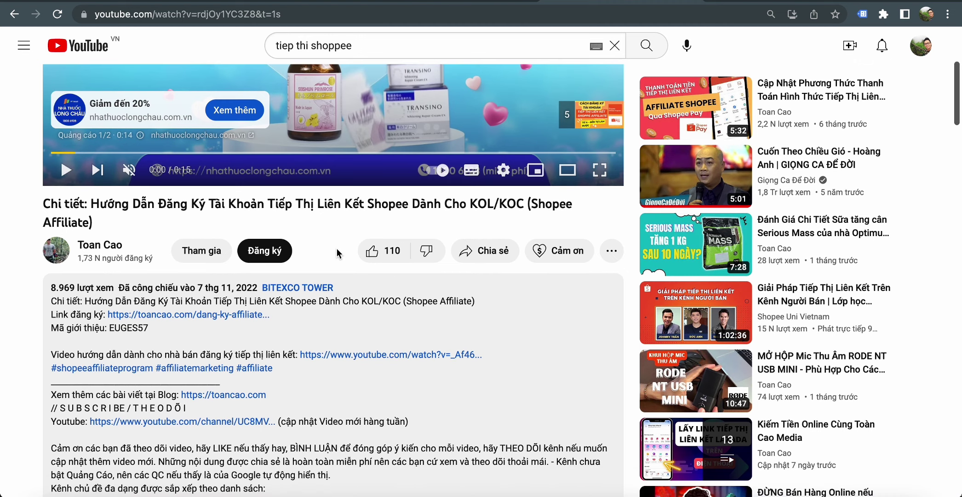
{"action": "scroll", "coordinate": [336, 247], "scroll_direction": "up", "scroll_amount": 2}
{"action": "scroll", "coordinate": [337, 249], "scroll_direction": "up", "scroll_amount": 3}
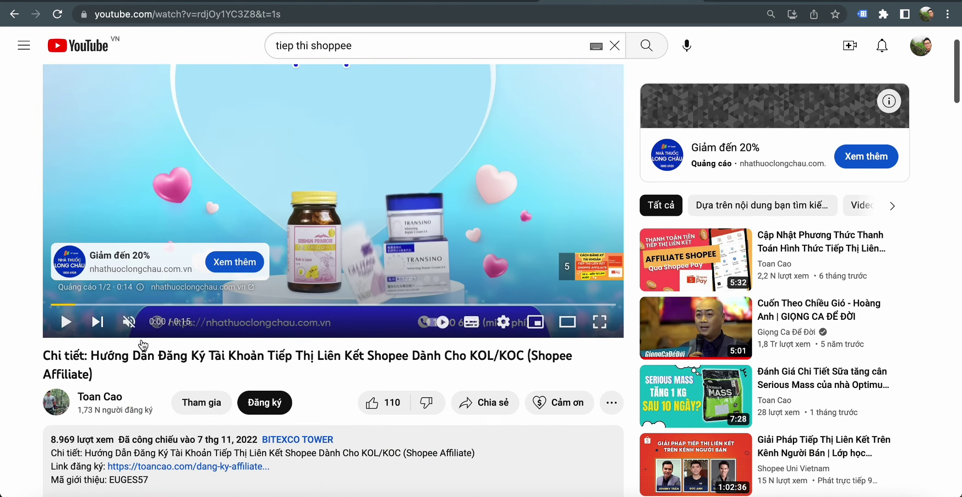
{"action": "scroll", "coordinate": [378, 312], "scroll_direction": "up", "scroll_amount": 2}
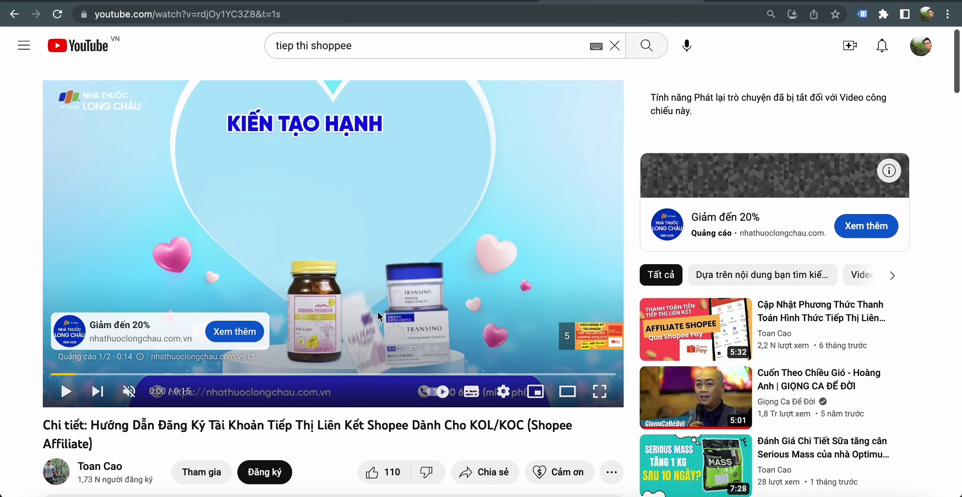
{"action": "scroll", "coordinate": [377, 312], "scroll_direction": "down", "scroll_amount": 1}
{"action": "scroll", "coordinate": [348, 268], "scroll_direction": "down", "scroll_amount": 1}
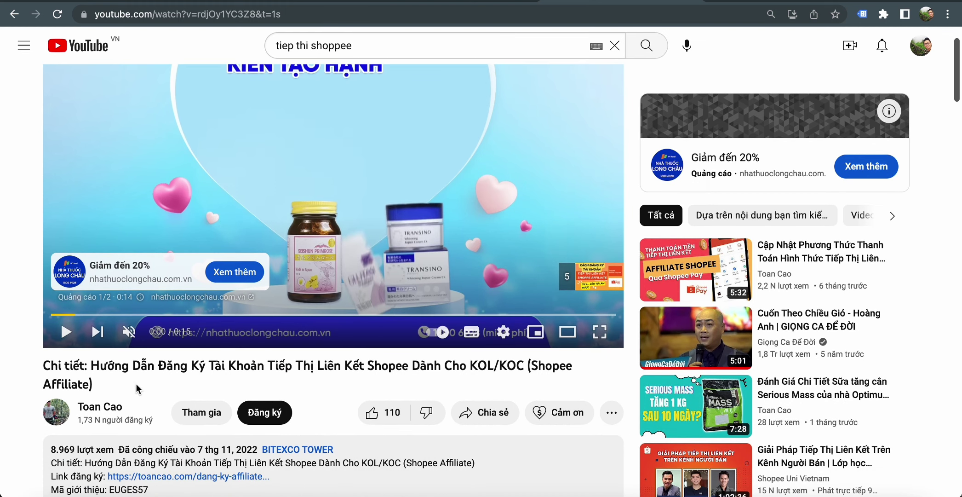
{"action": "scroll", "coordinate": [136, 383], "scroll_direction": "down", "scroll_amount": 1}
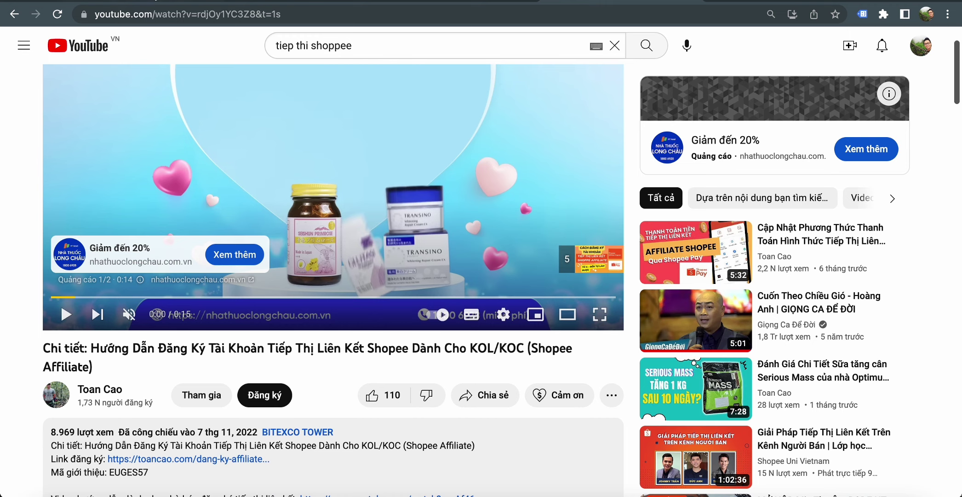